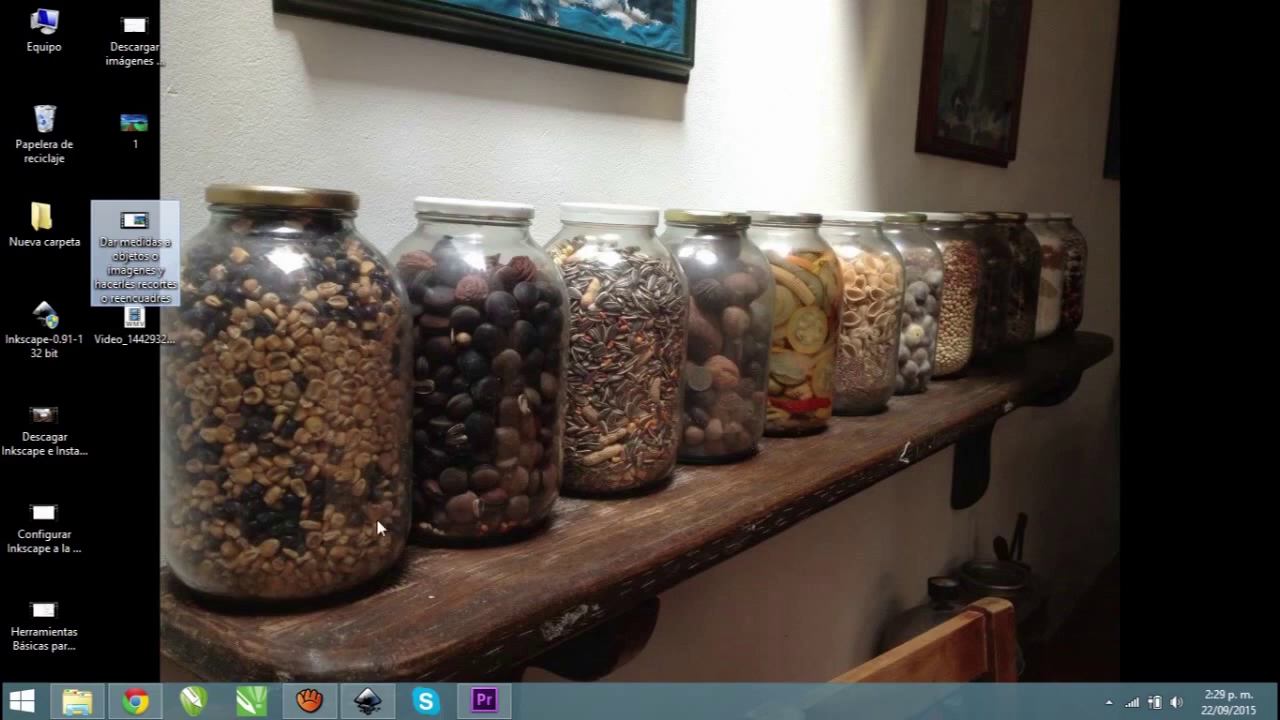
Step: Restore the Inkscape window showing the blank new document
left_click(368, 700)
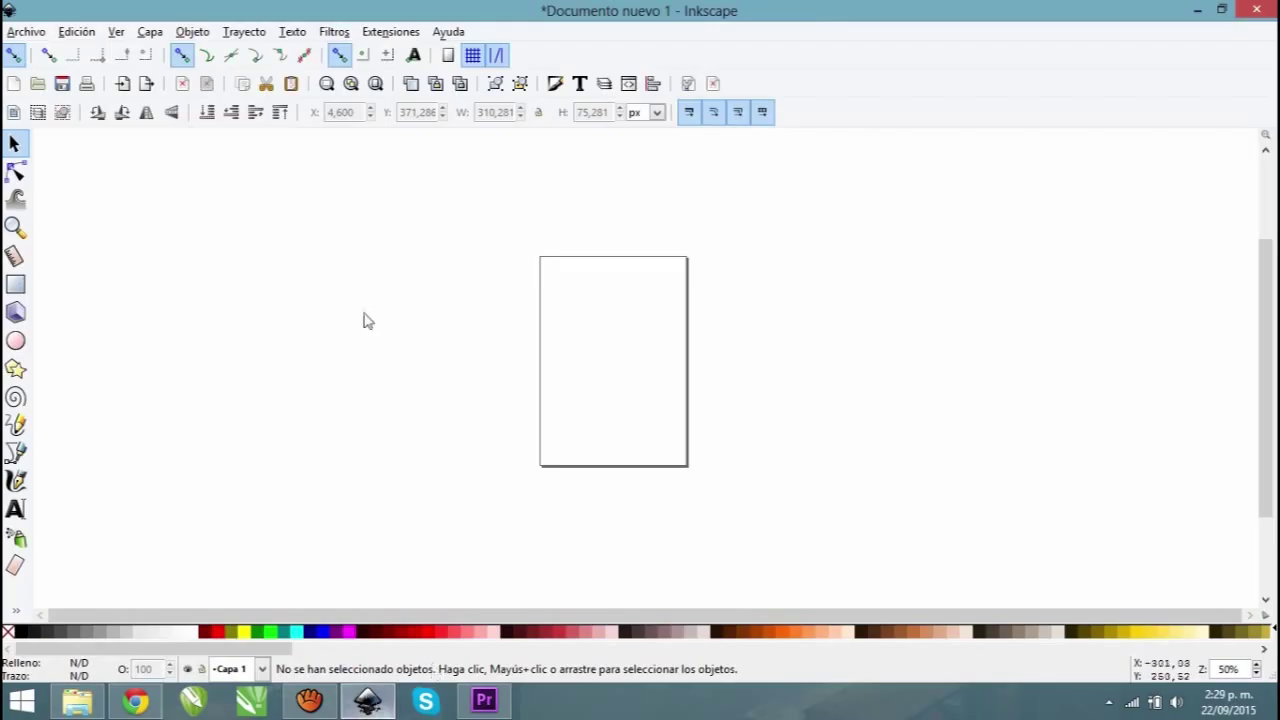
left_click(26, 31)
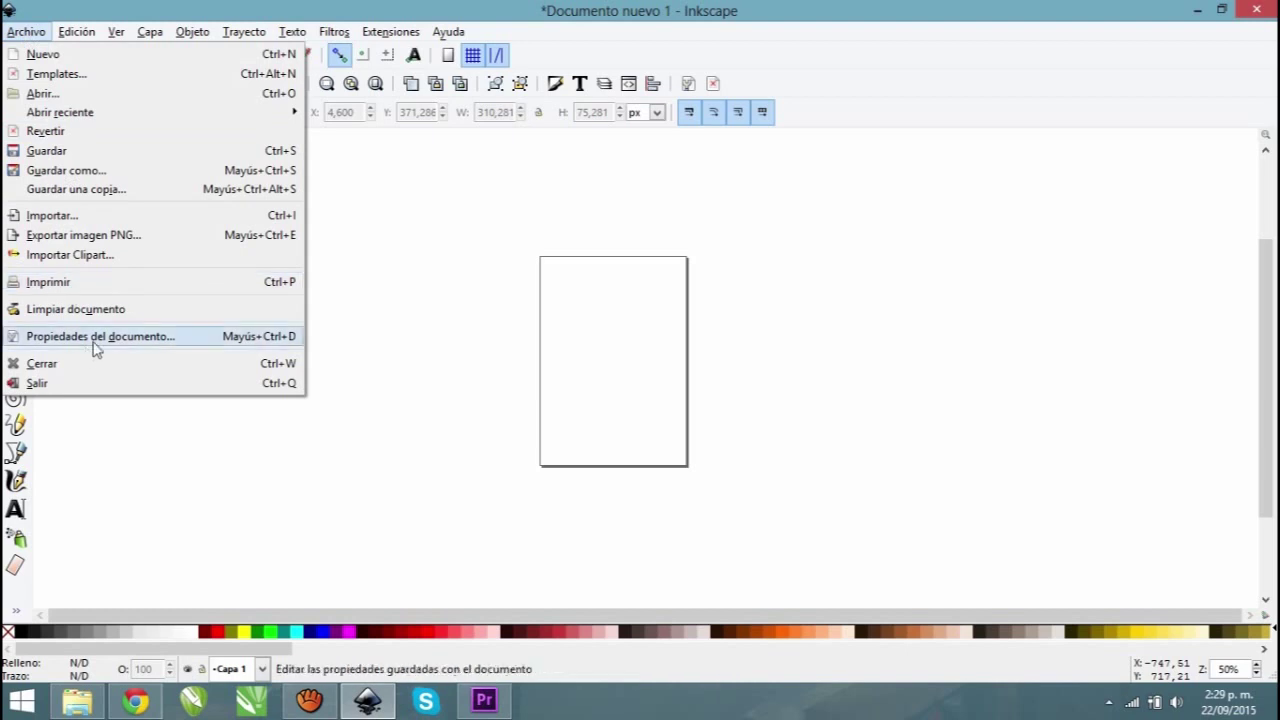
left_click(95, 336)
left_click_drag(1160, 16, 890, 24)
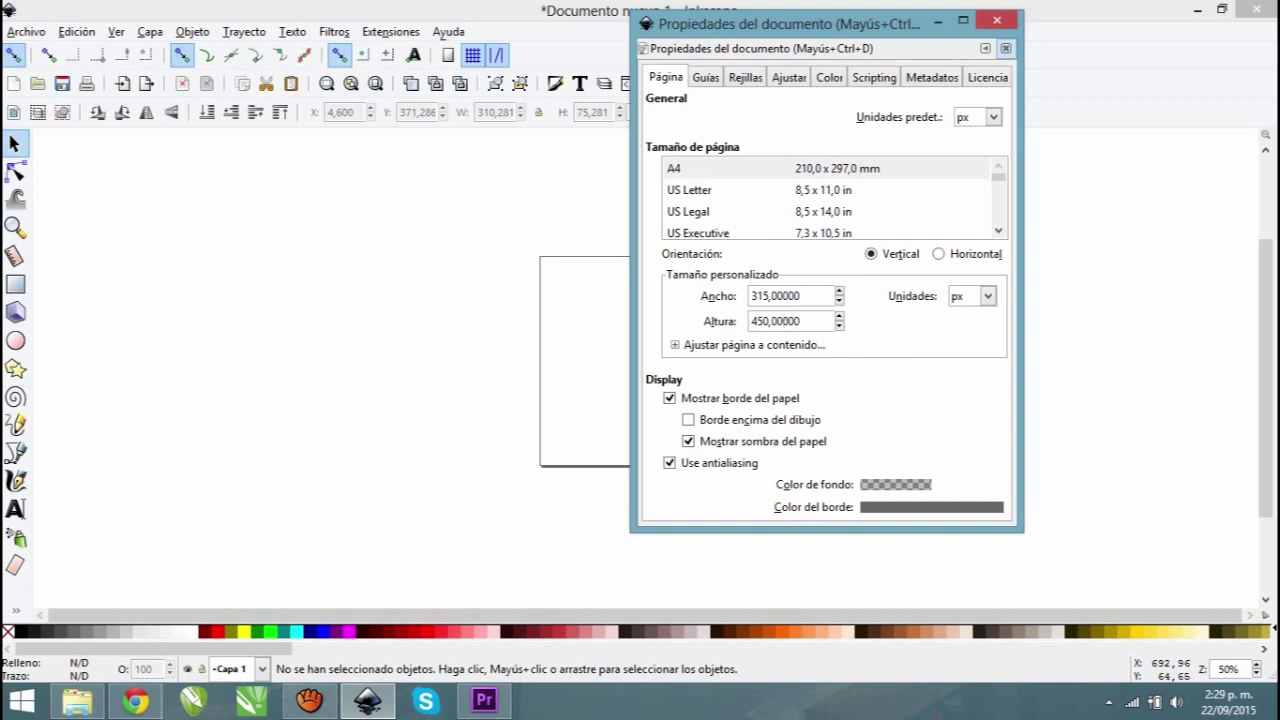
left_click(997, 20)
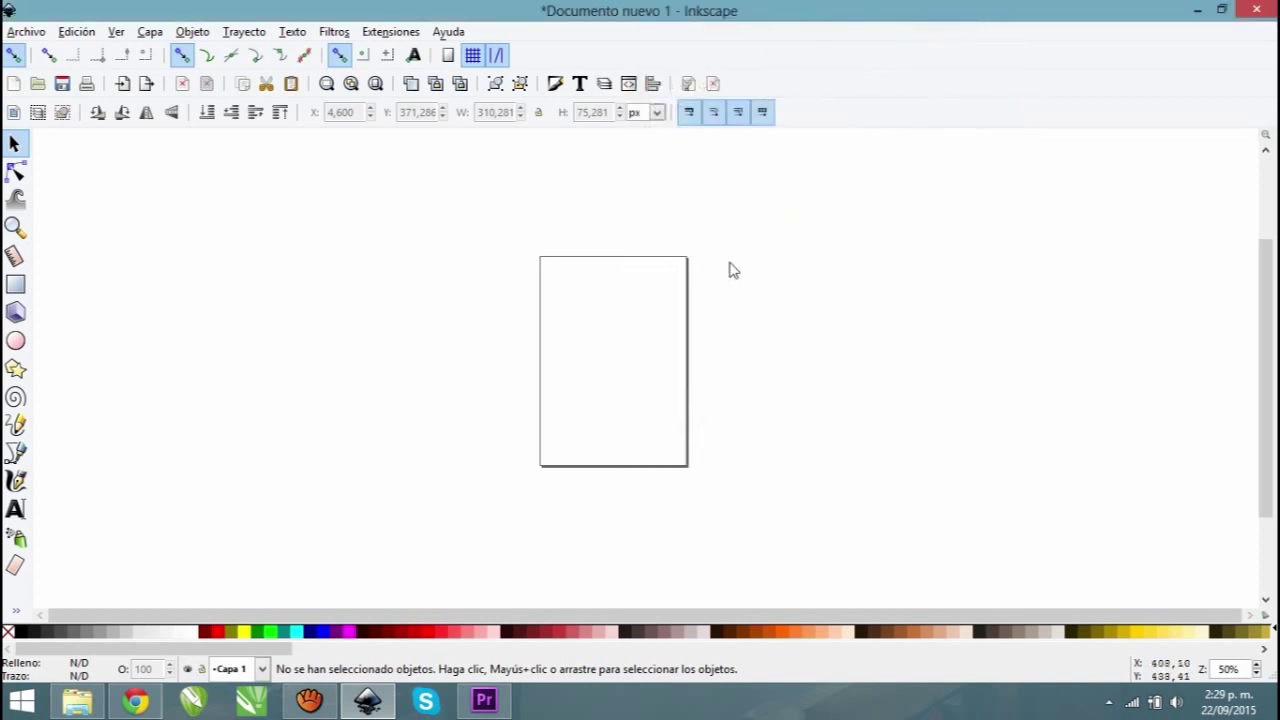
key("plus")
key("plus")
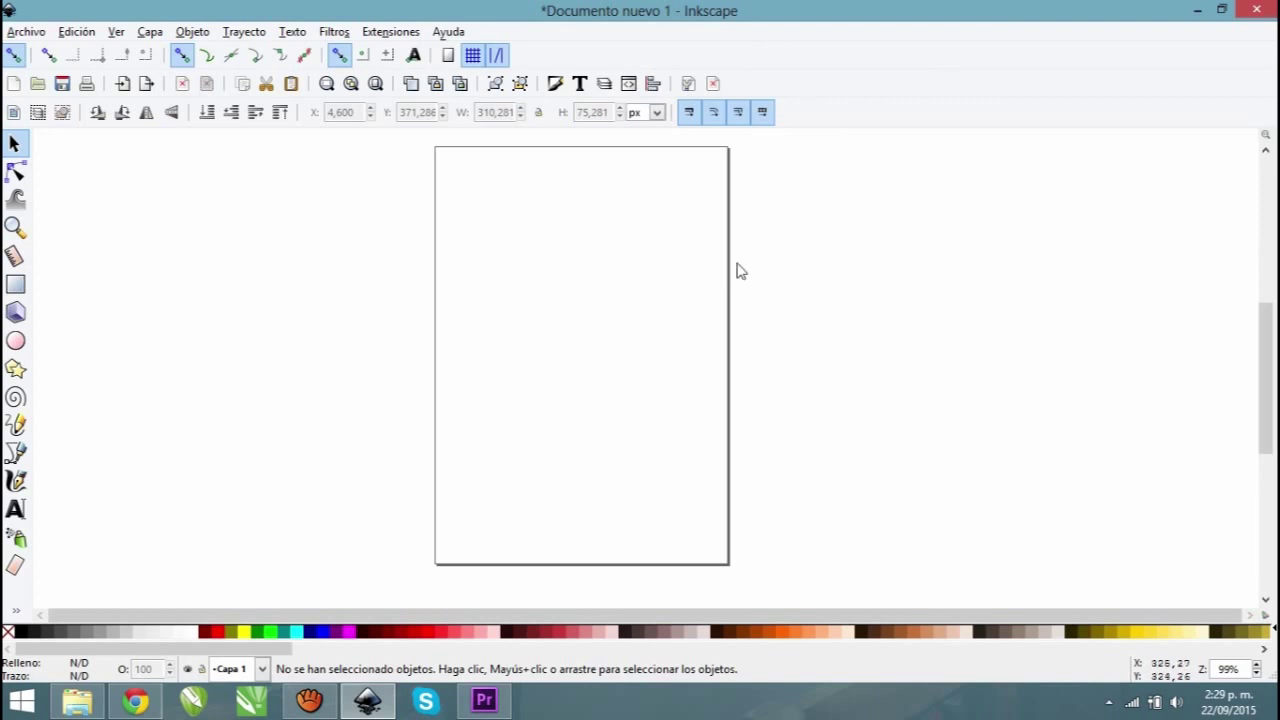
Step: Draw a yellow rectangle on the upper page, shrink it into a bar and nudge it up-left
left_click(15, 284)
left_click_drag(467, 283, 690, 350)
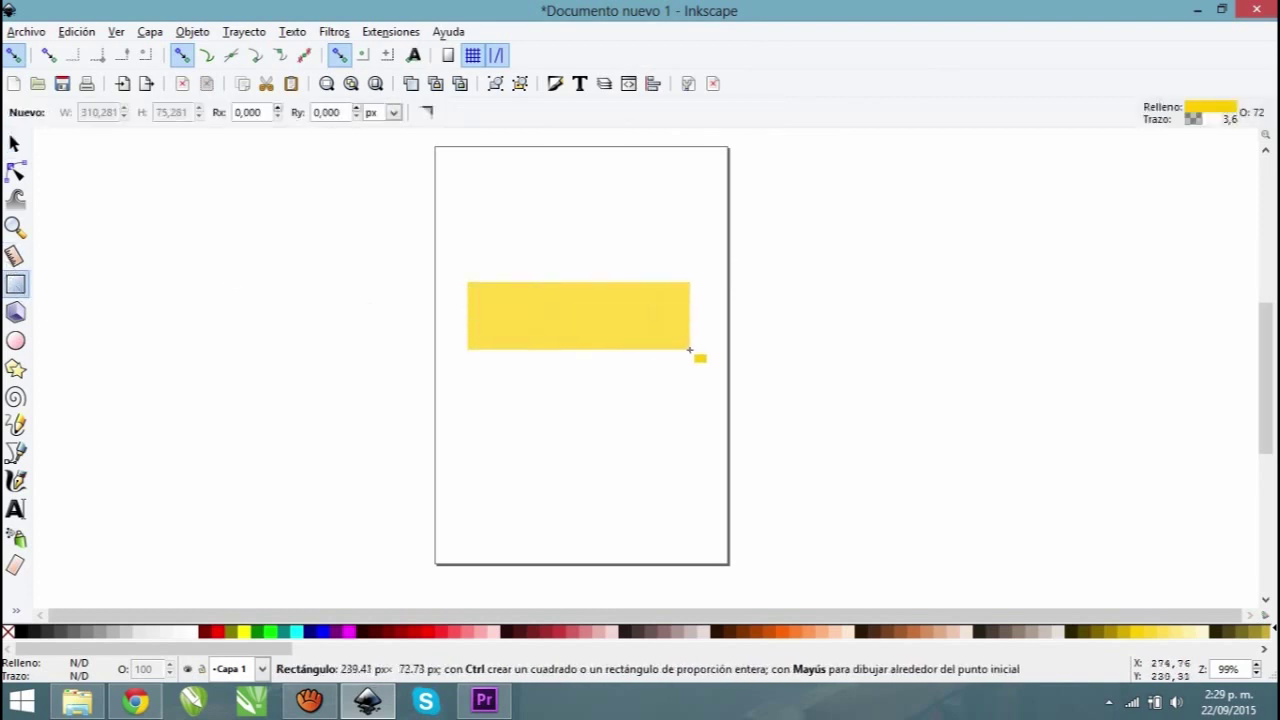
key("s")
left_click_drag(459, 358, 494, 349)
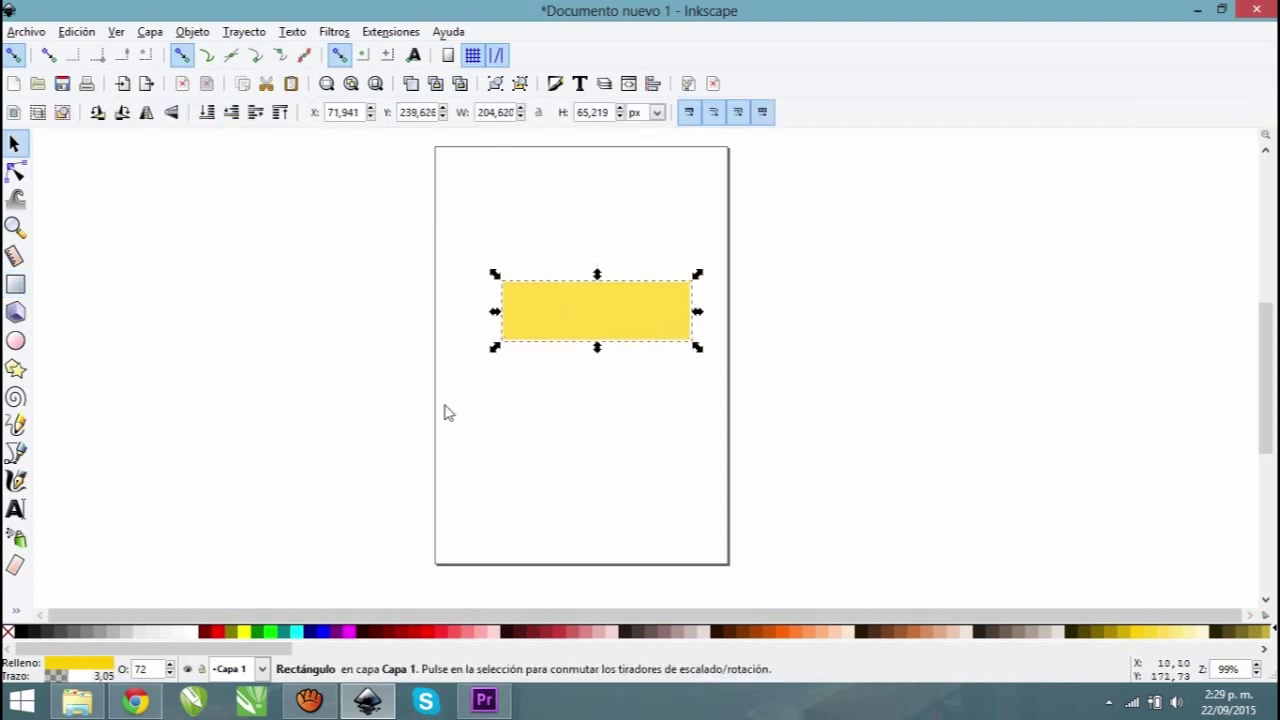
left_click_drag(593, 313, 588, 304)
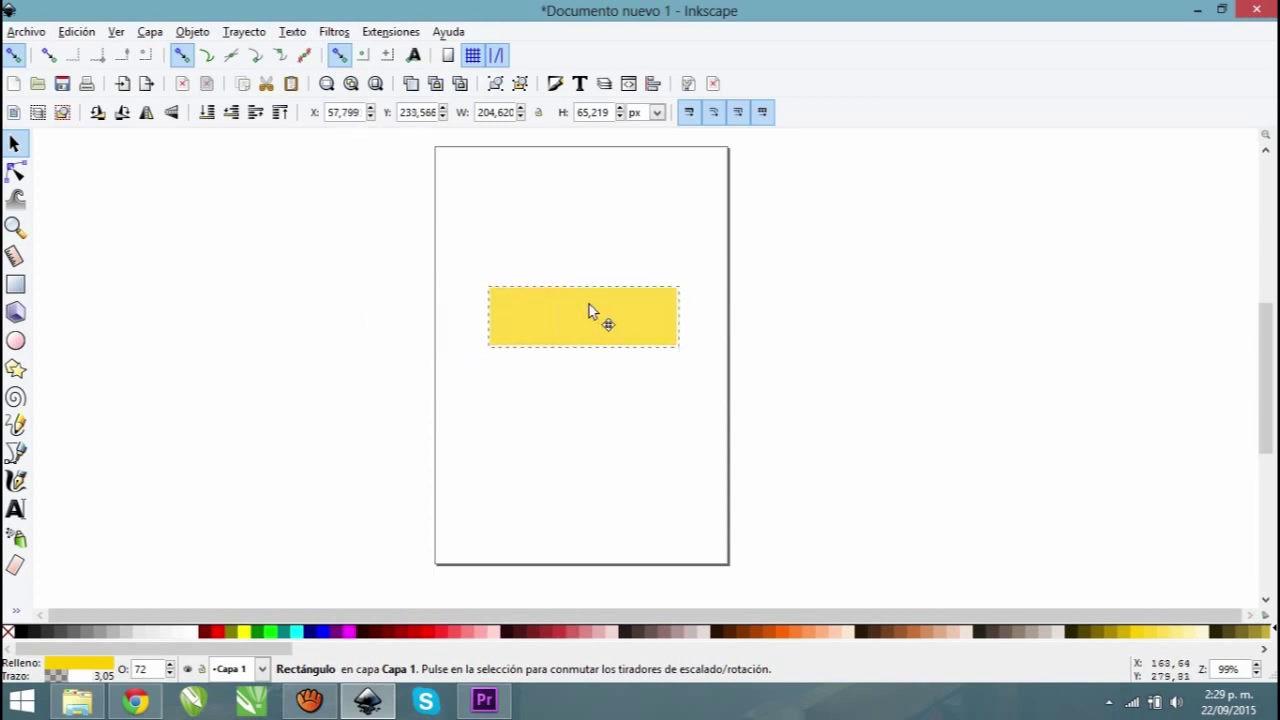
Step: Zoom in and strongly round the yellow rectangle's corners (about 204.6 × 65.2 px)
key("z")
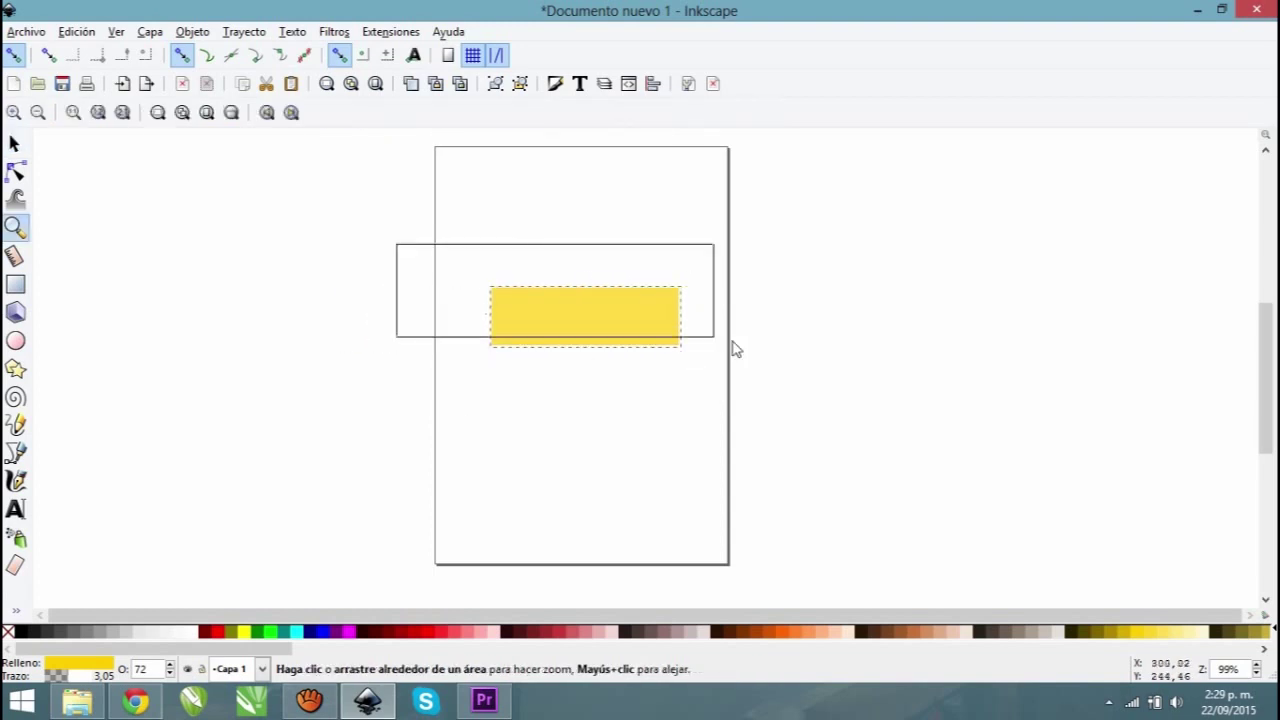
left_click_drag(397, 246, 792, 395)
left_click(15, 145)
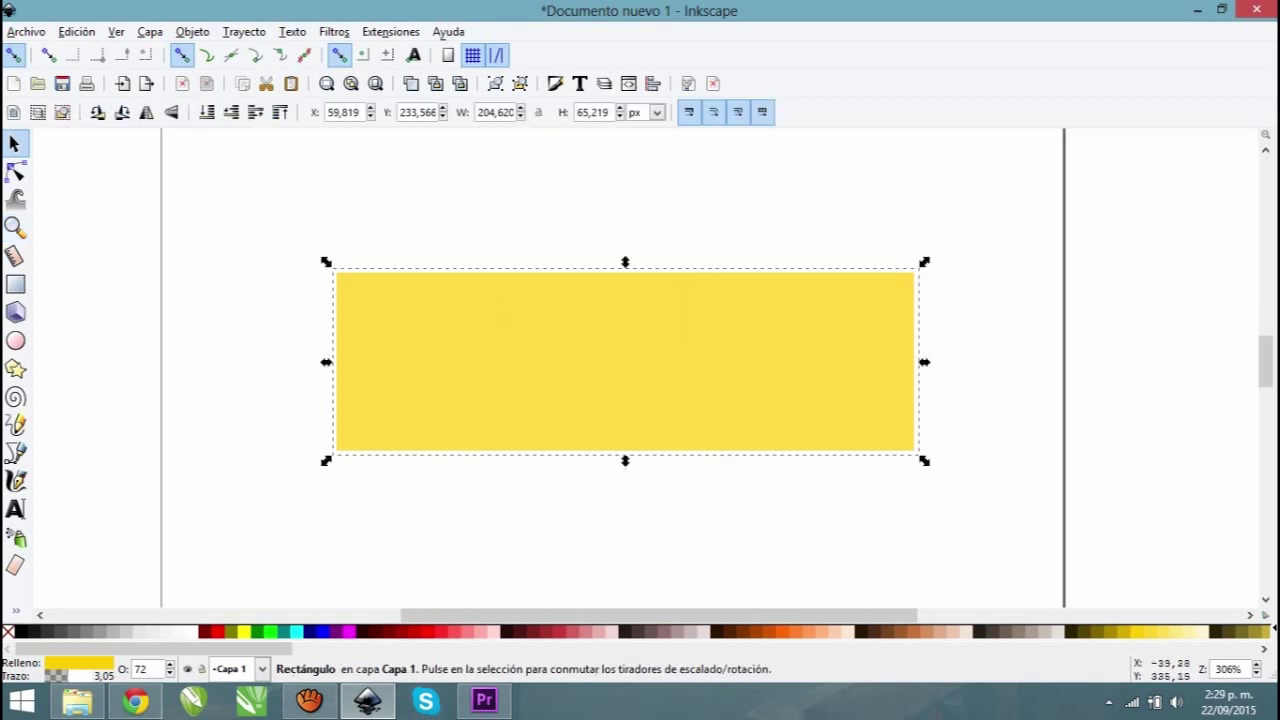
left_click(16, 174)
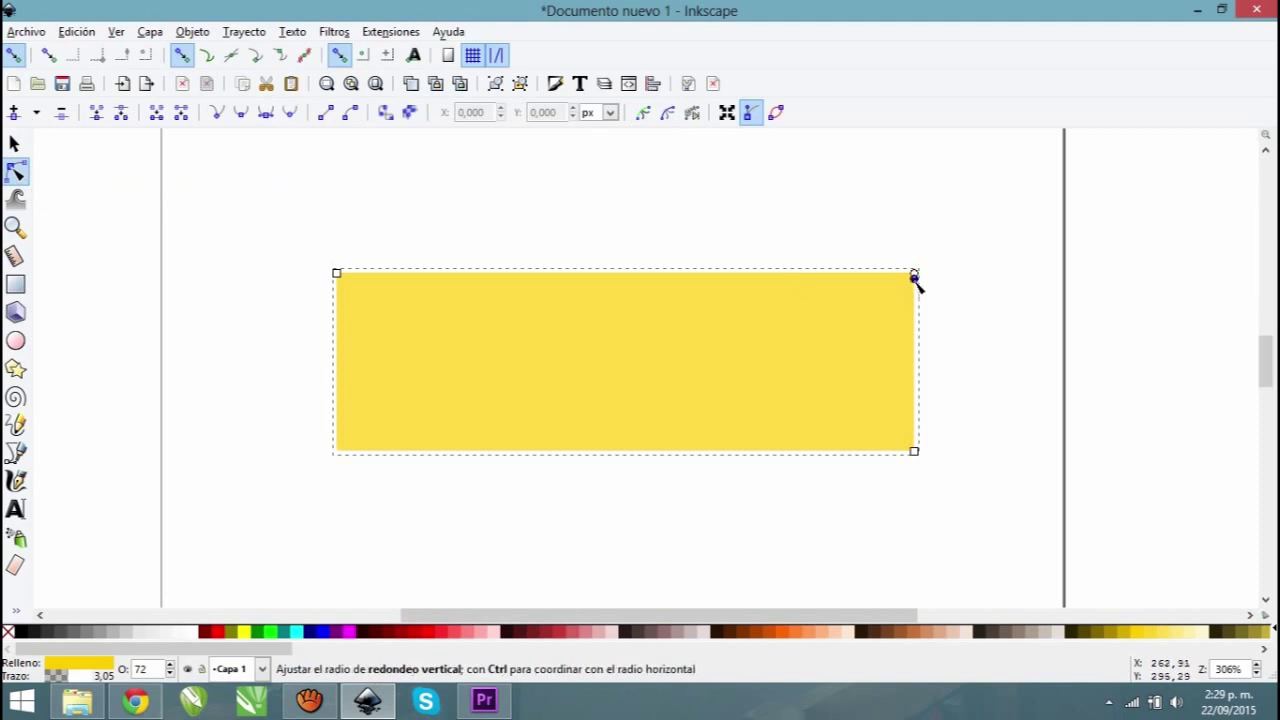
left_click_drag(913, 277, 916, 316)
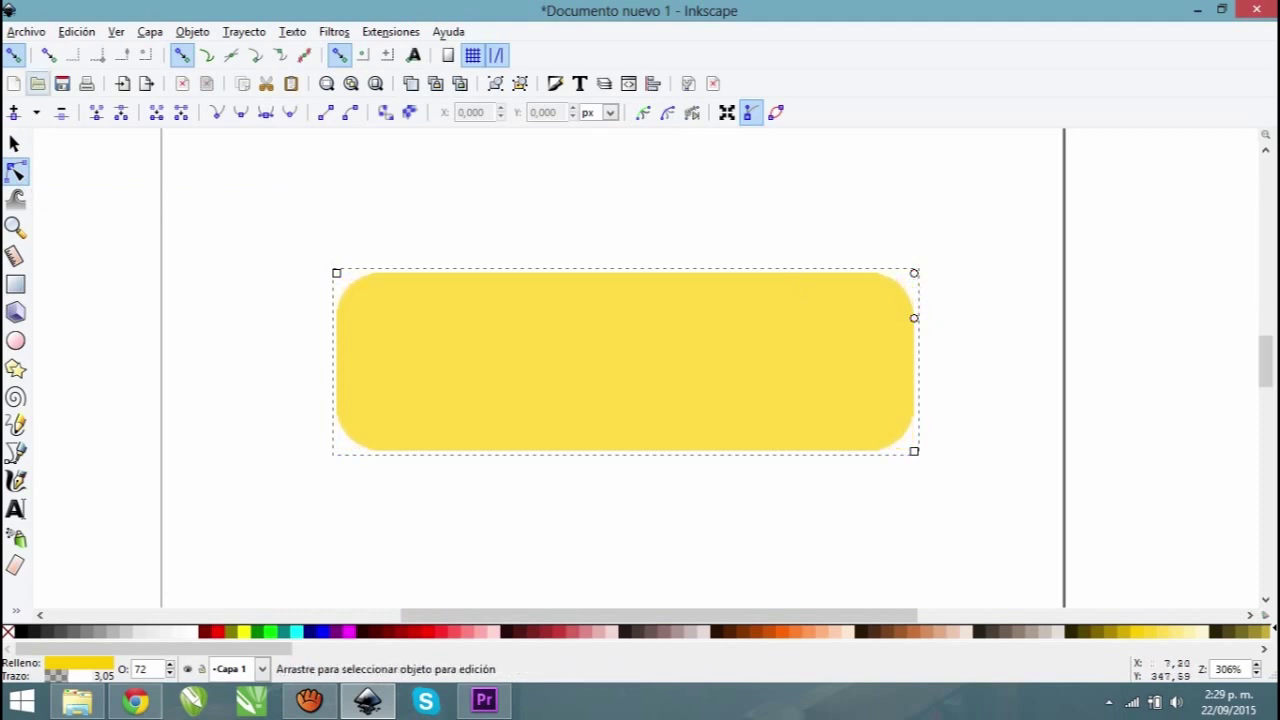
left_click(14, 145)
left_click(430, 245)
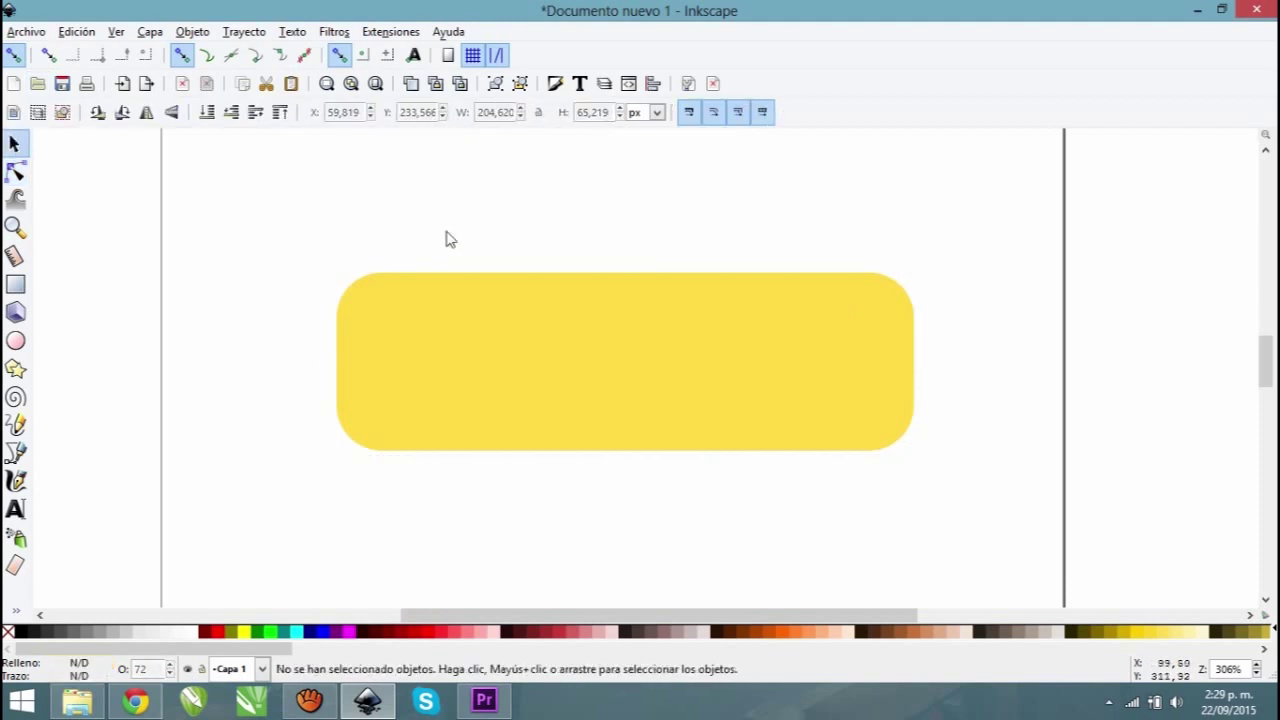
Step: Type BIENVENIDOS above the rectangle and drag it onto the rectangle's centre
left_click(15, 509)
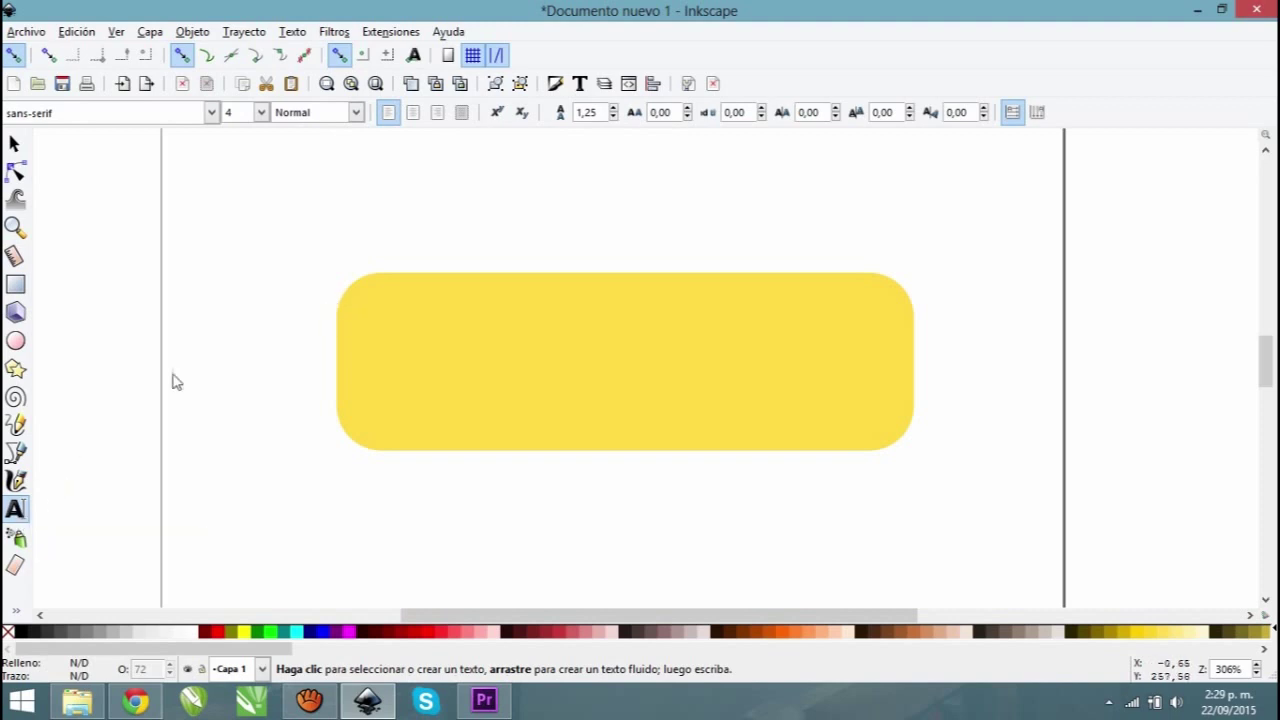
left_click(364, 228)
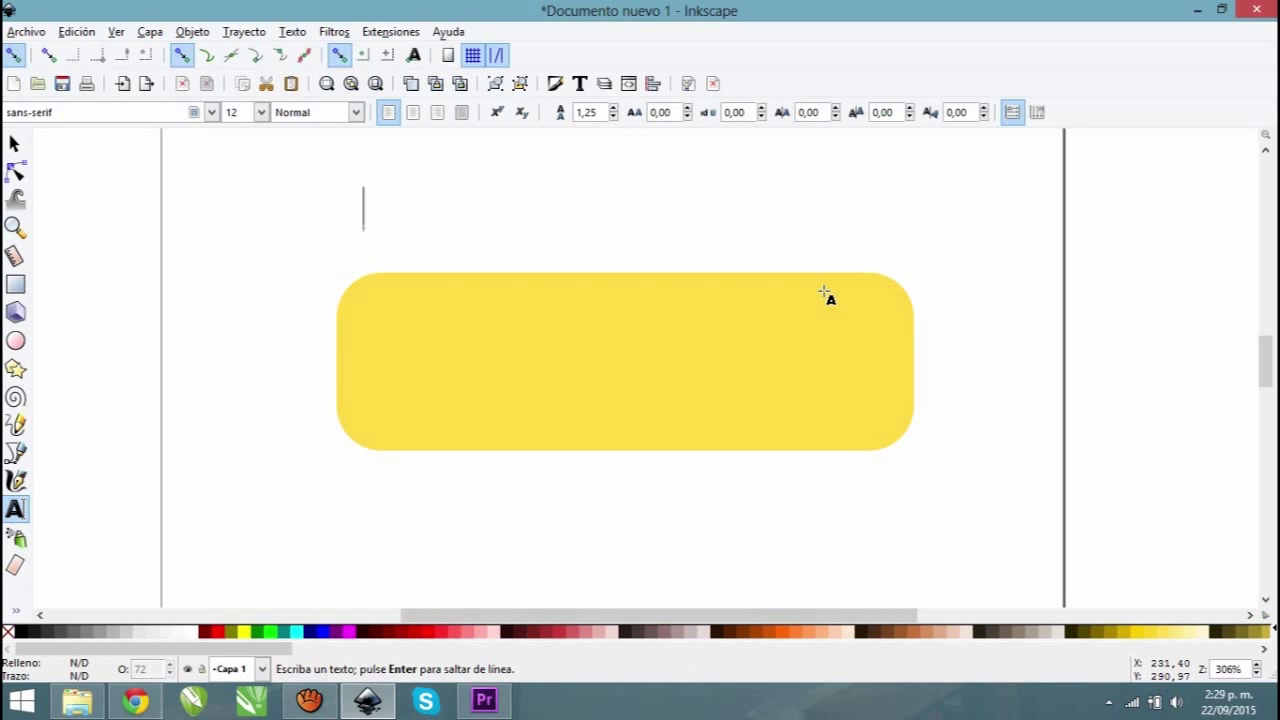
type("BIENVEN")
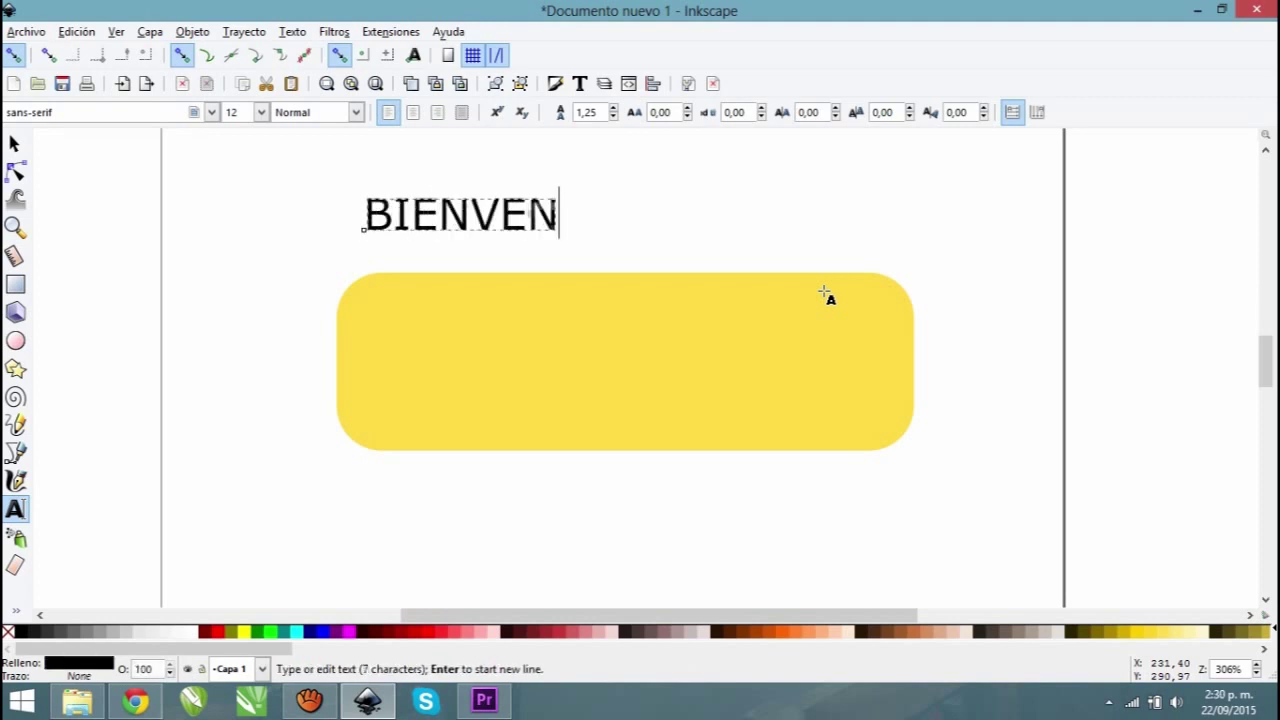
type("IDOS")
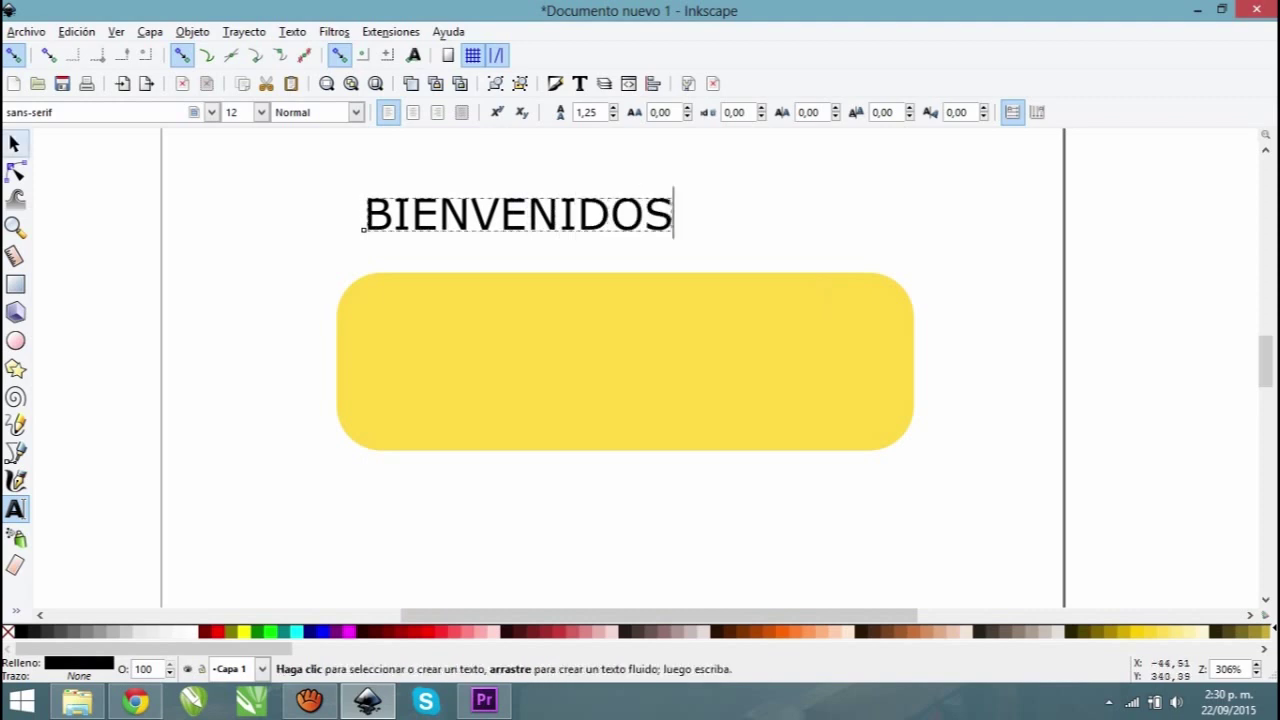
left_click(15, 145)
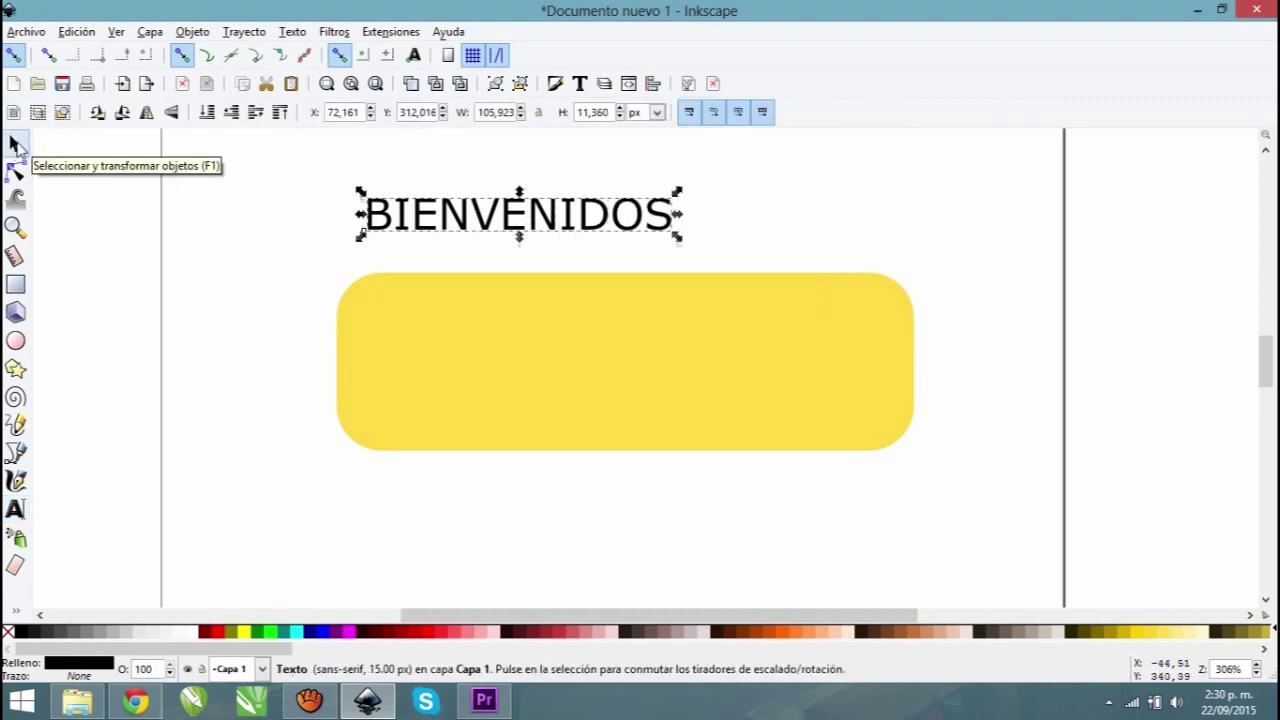
left_click_drag(598, 216, 709, 371)
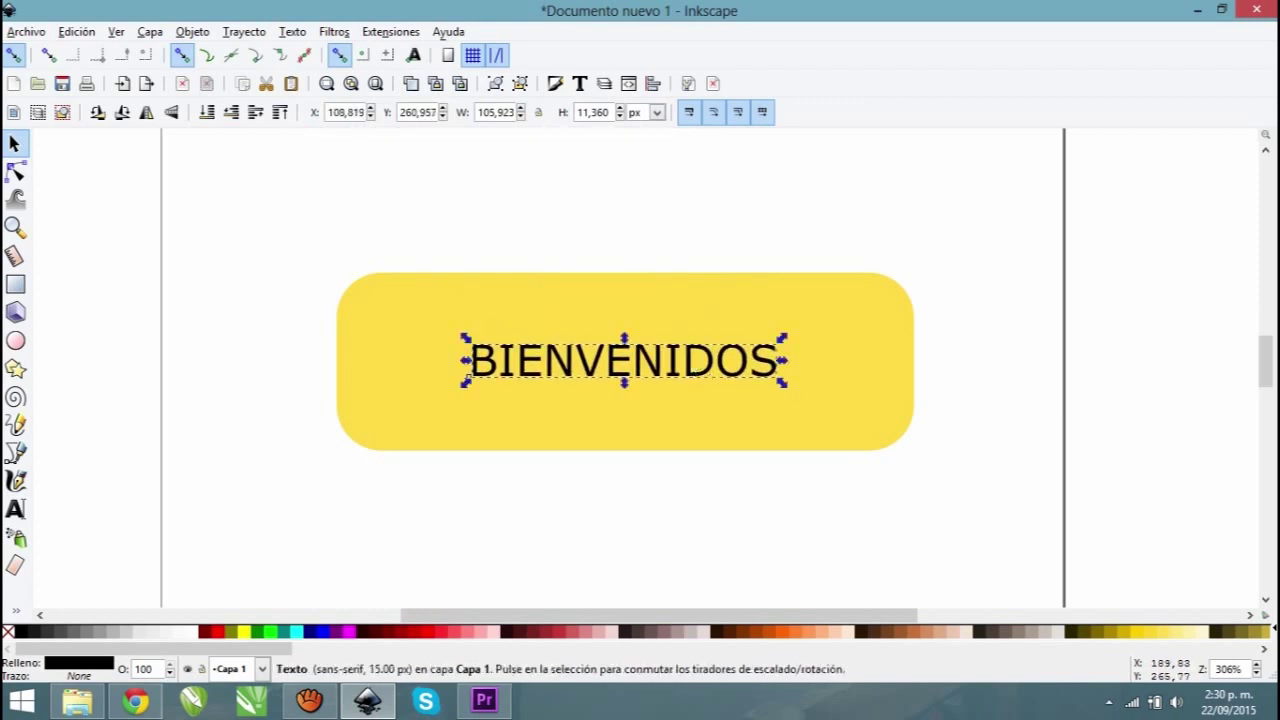
Step: Select the whole word BIENVENIDOS and change its font to Multicolore Bold
double_click(645, 362)
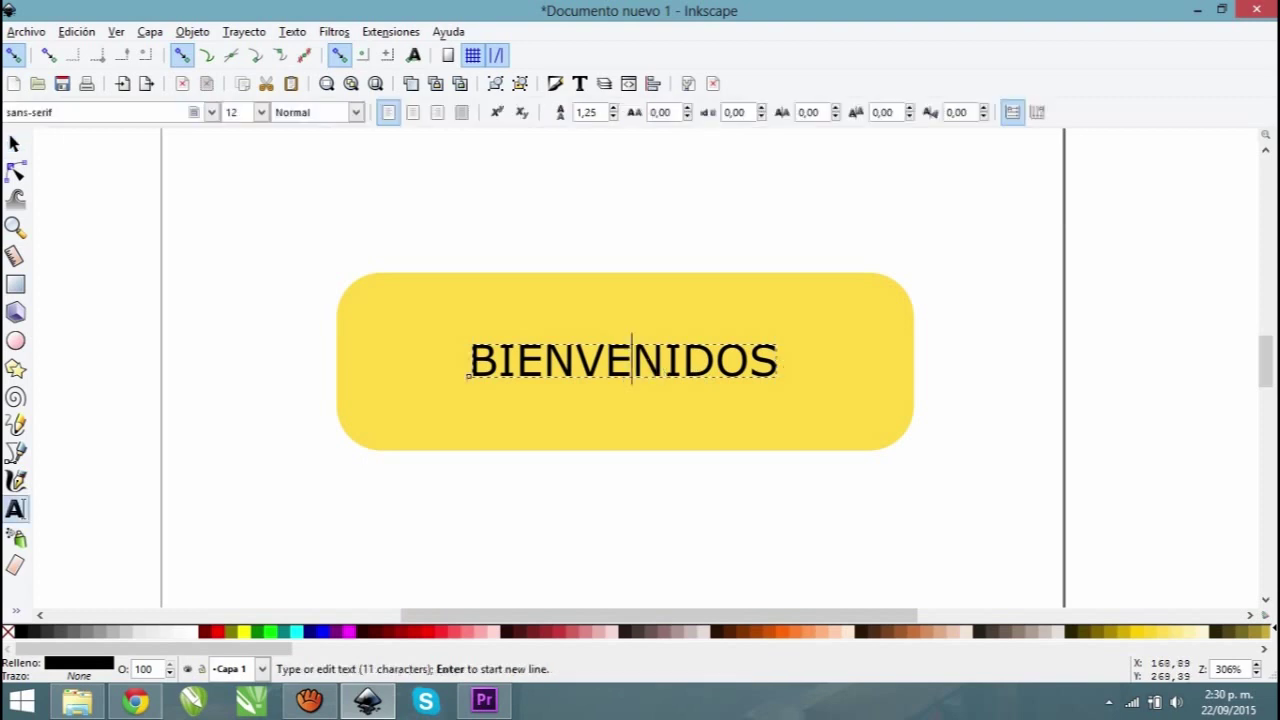
double_click(648, 358)
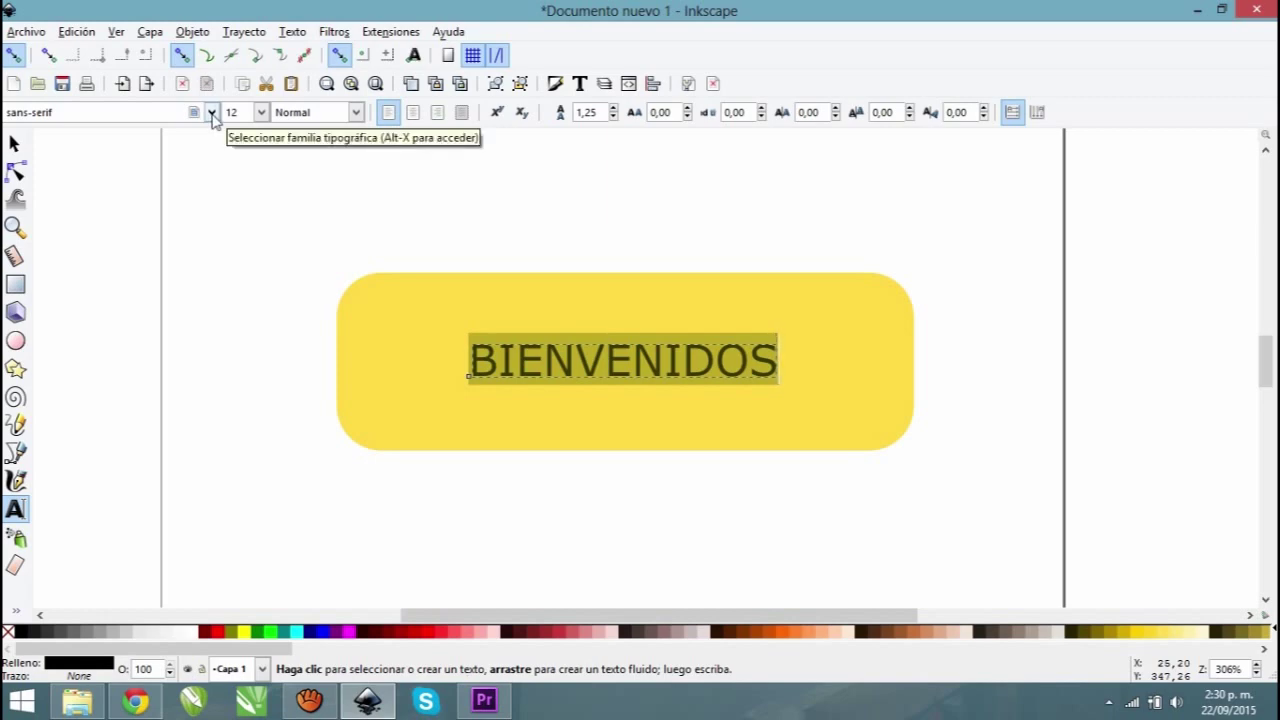
left_click(212, 113)
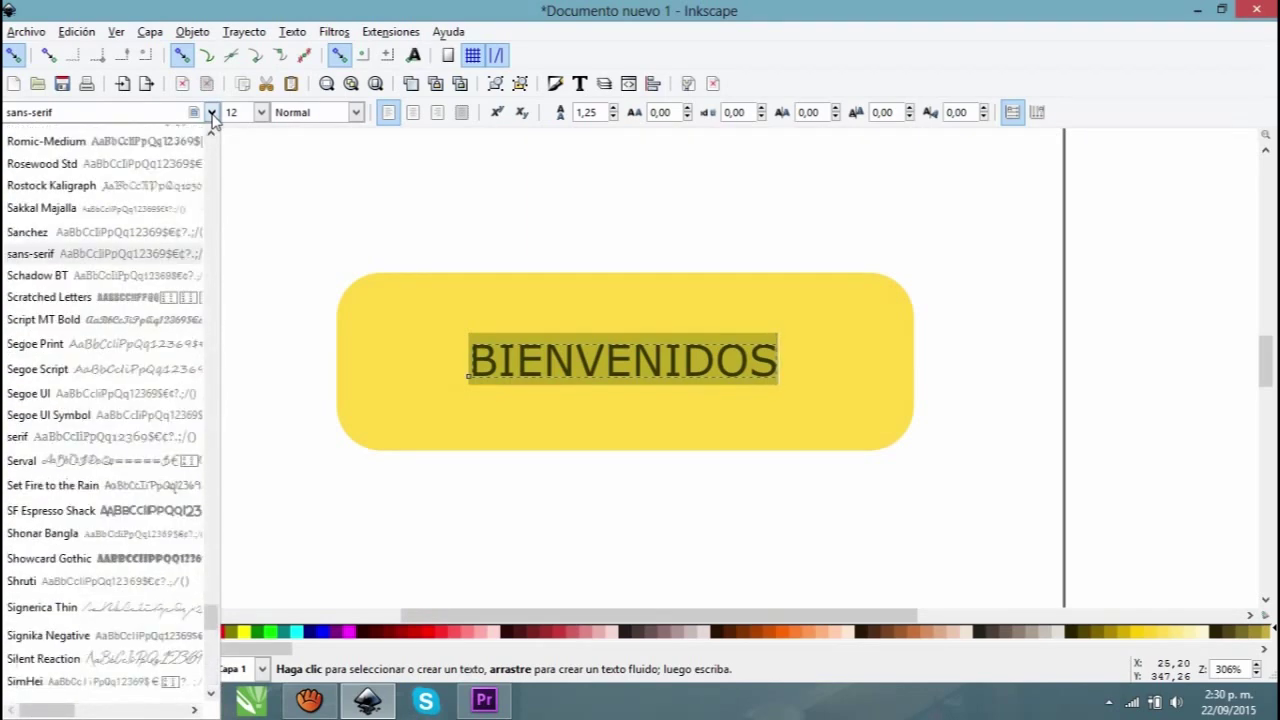
left_click_drag(211, 597, 226, 561)
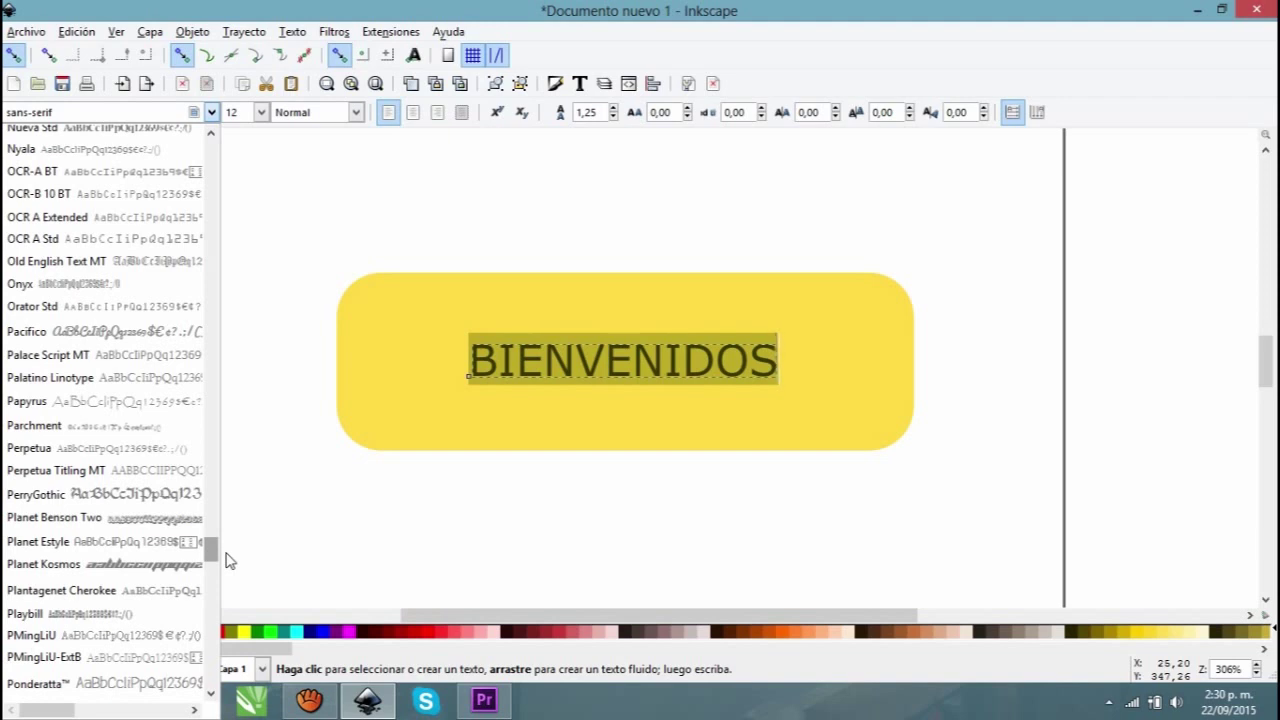
scroll(214, 560, "down", 1)
scroll(214, 560, "down", 1)
scroll(214, 560, "down", 2)
left_click_drag(218, 558, 220, 529)
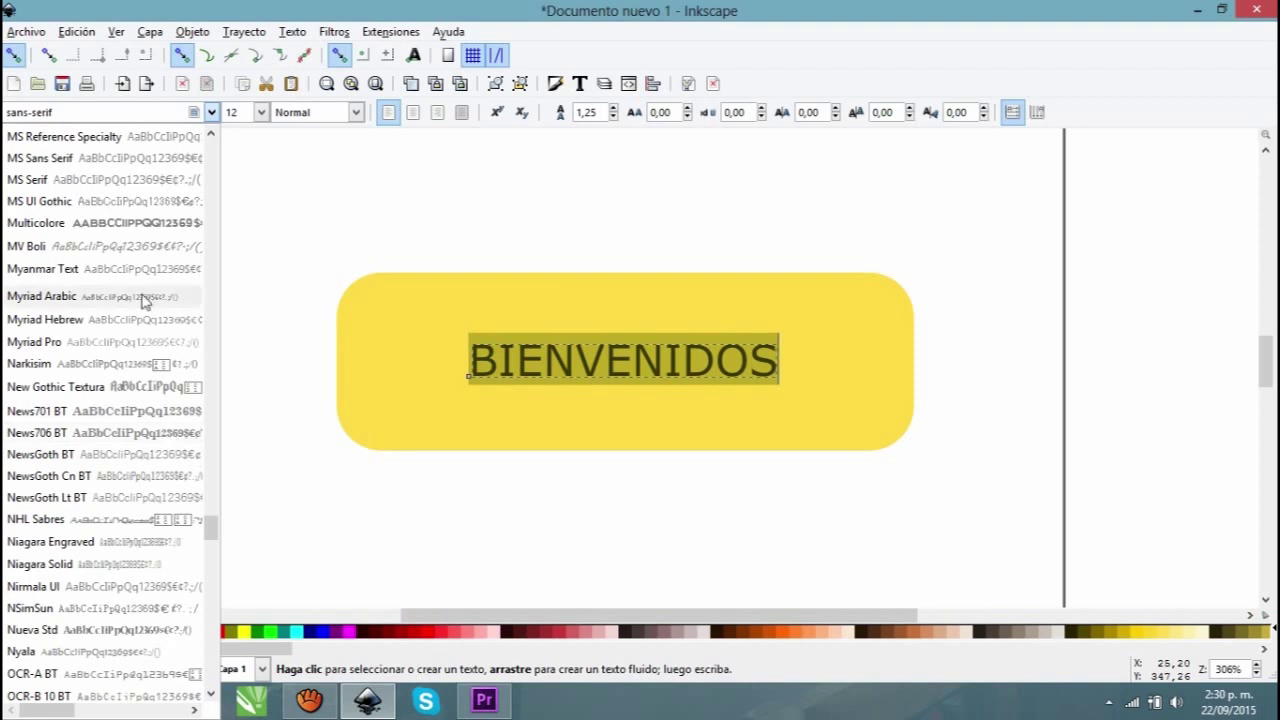
left_click(125, 225)
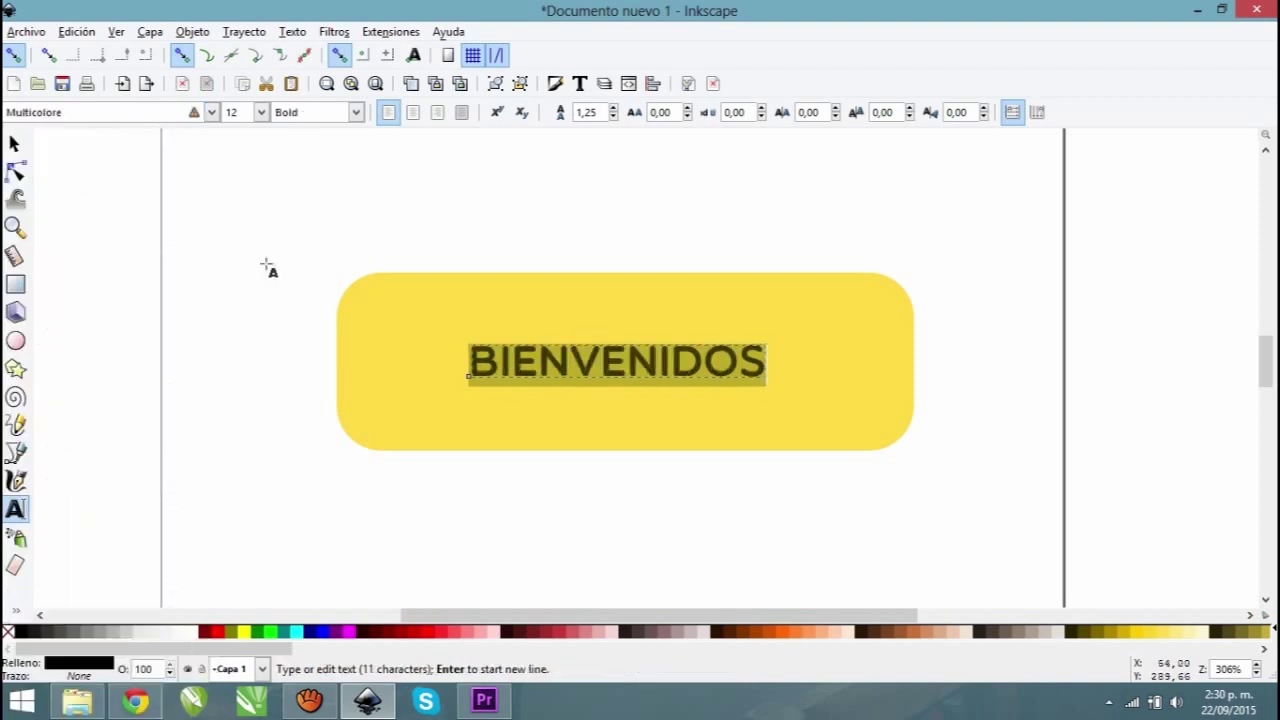
Step: Enlarge BIENVENIDOS to about 150.7 × 21 px, centre it, and drag out an offset copy
left_click(14, 143)
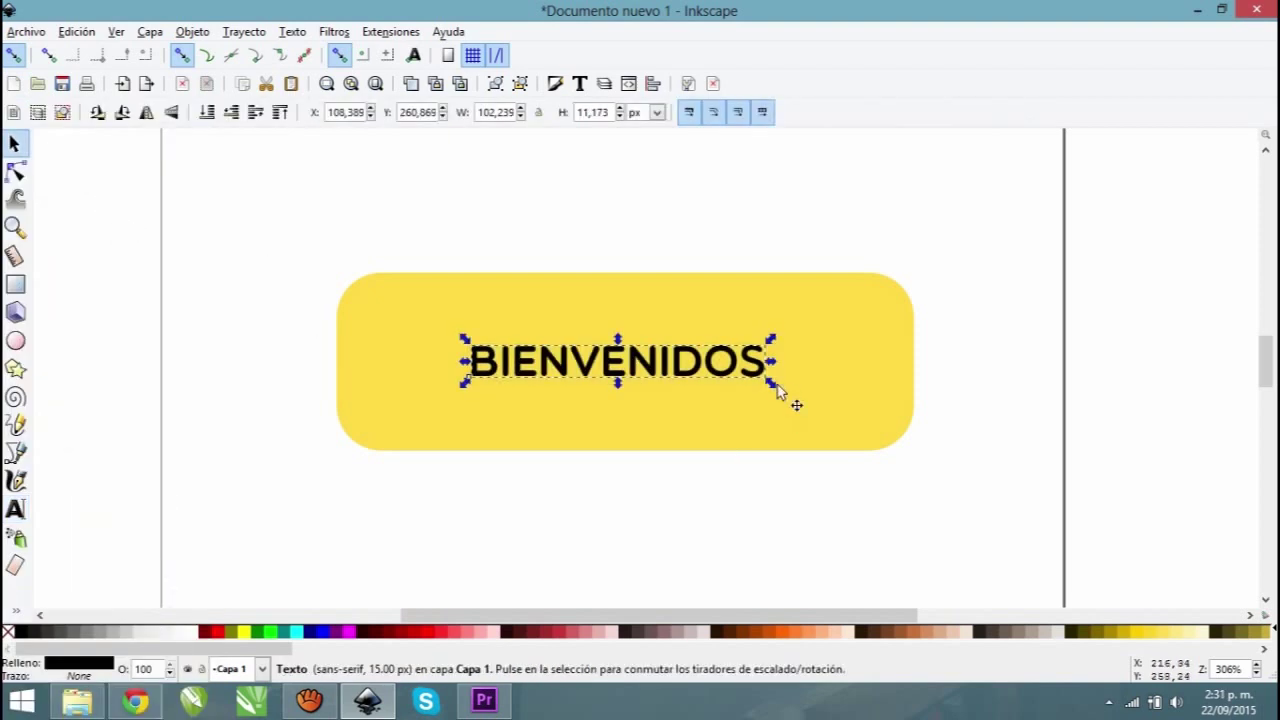
mouse_move(771, 382)
left_mouse_down()
mouse_move(812, 410)
mouse_move(866, 414)
mouse_move(843, 370)
left_mouse_up()
left_click(843, 370)
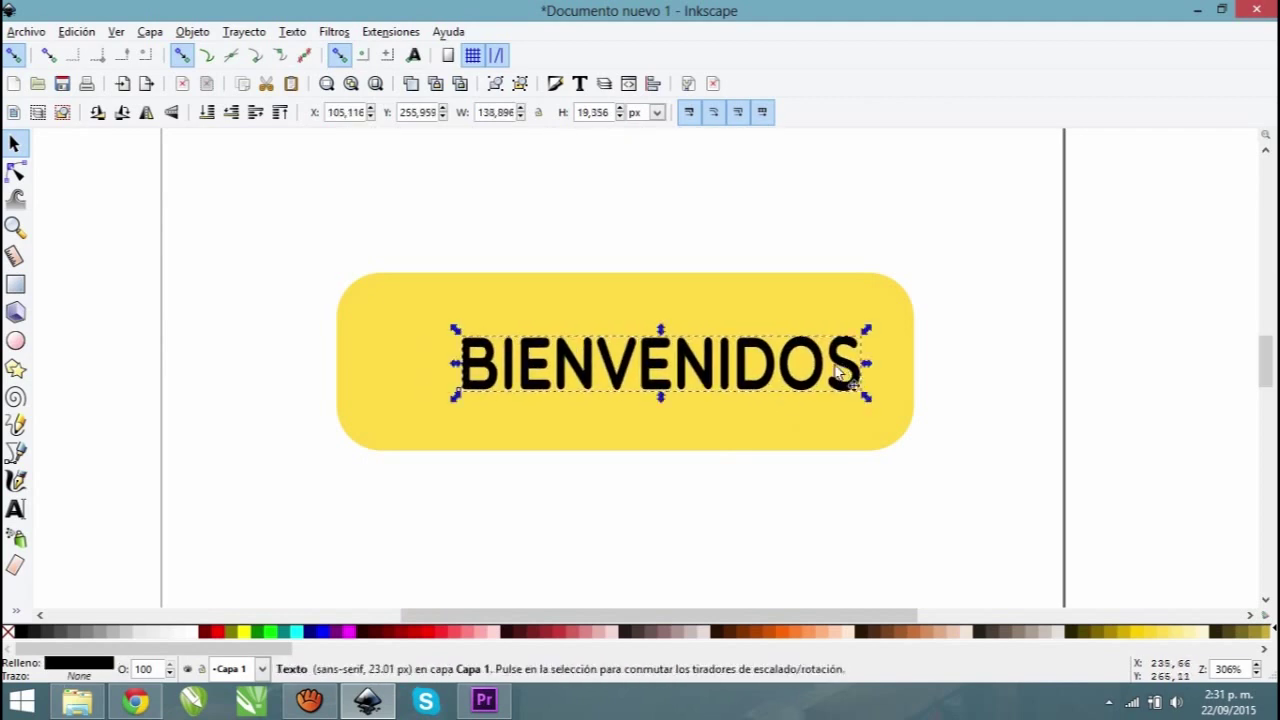
left_click_drag(772, 367, 739, 368)
left_click(748, 366)
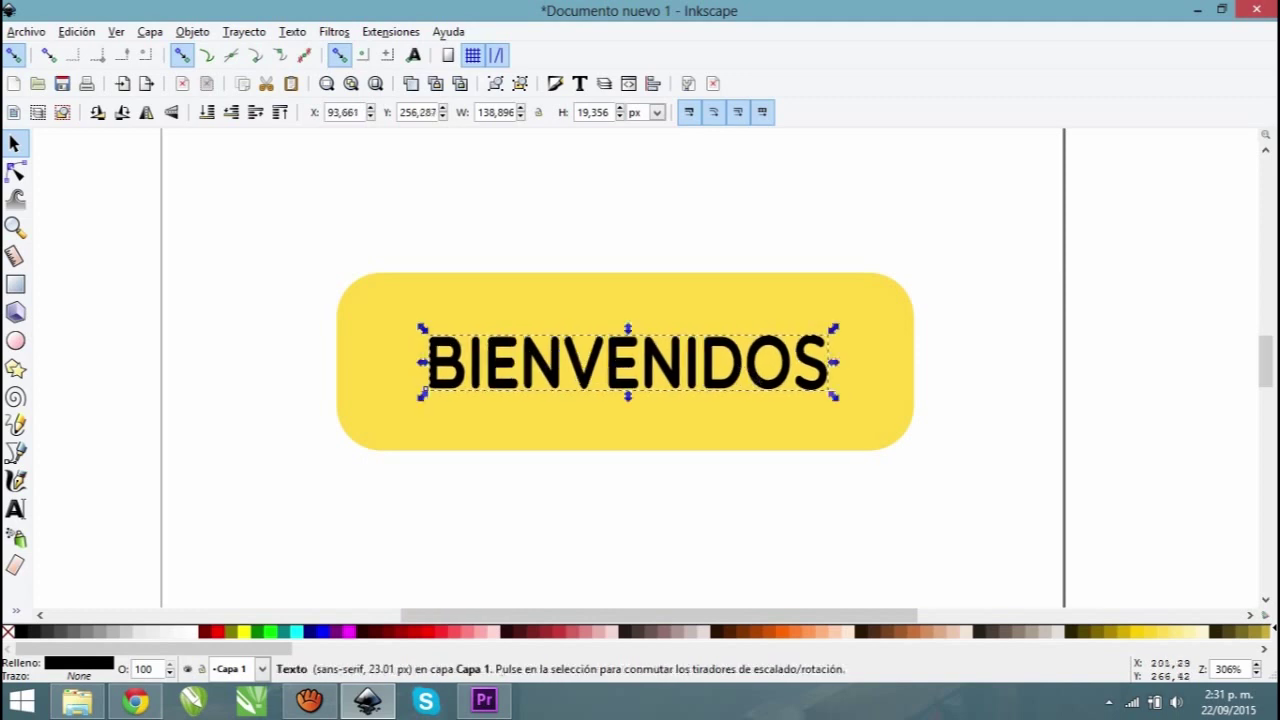
mouse_move(831, 390)
left_mouse_down()
mouse_move(871, 409)
mouse_move(828, 372)
left_mouse_up()
left_click(852, 382)
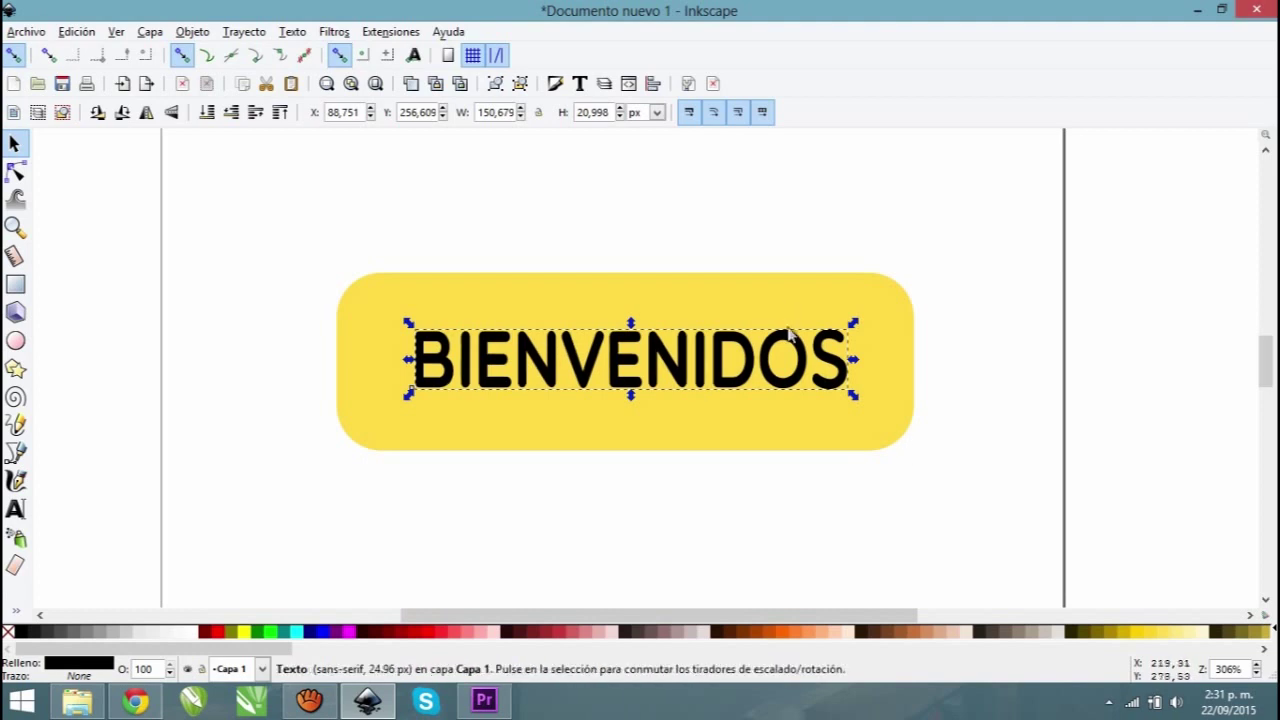
left_click_drag(789, 337, 783, 326)
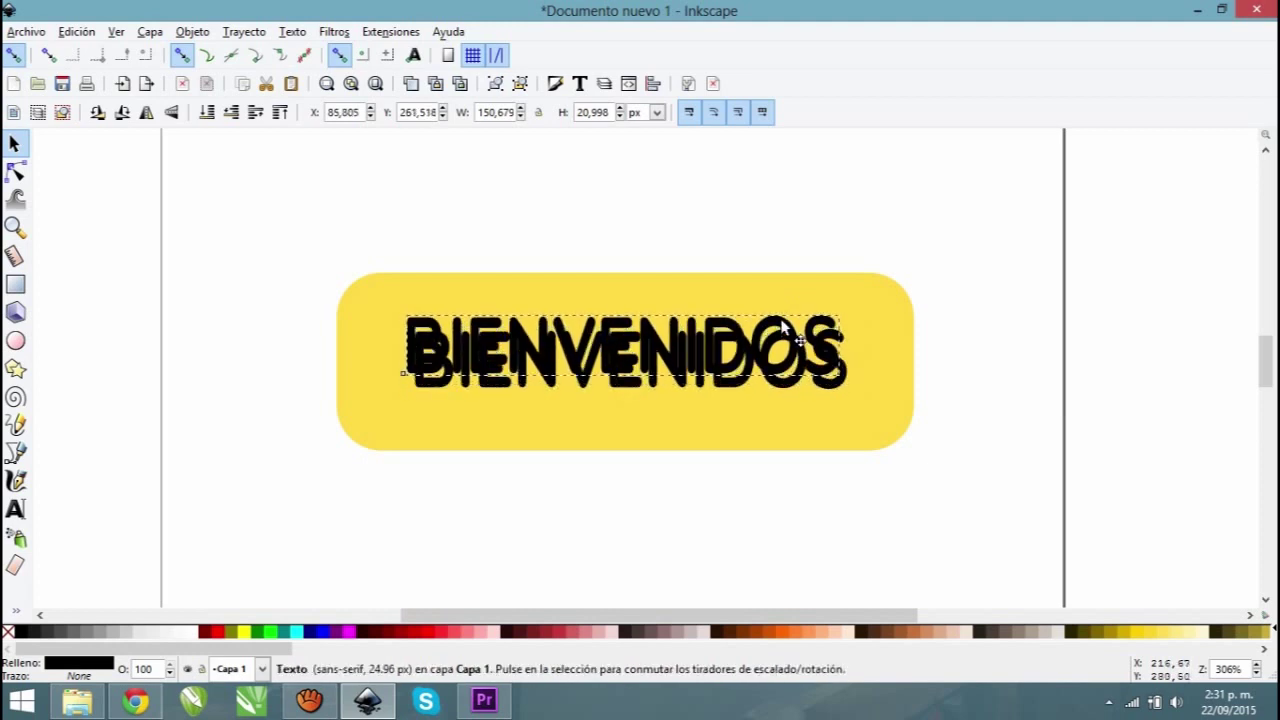
Step: Colour the lower BIENVENIDOS white and offset the black text over it as a shadow
left_click_drag(783, 326, 777, 272)
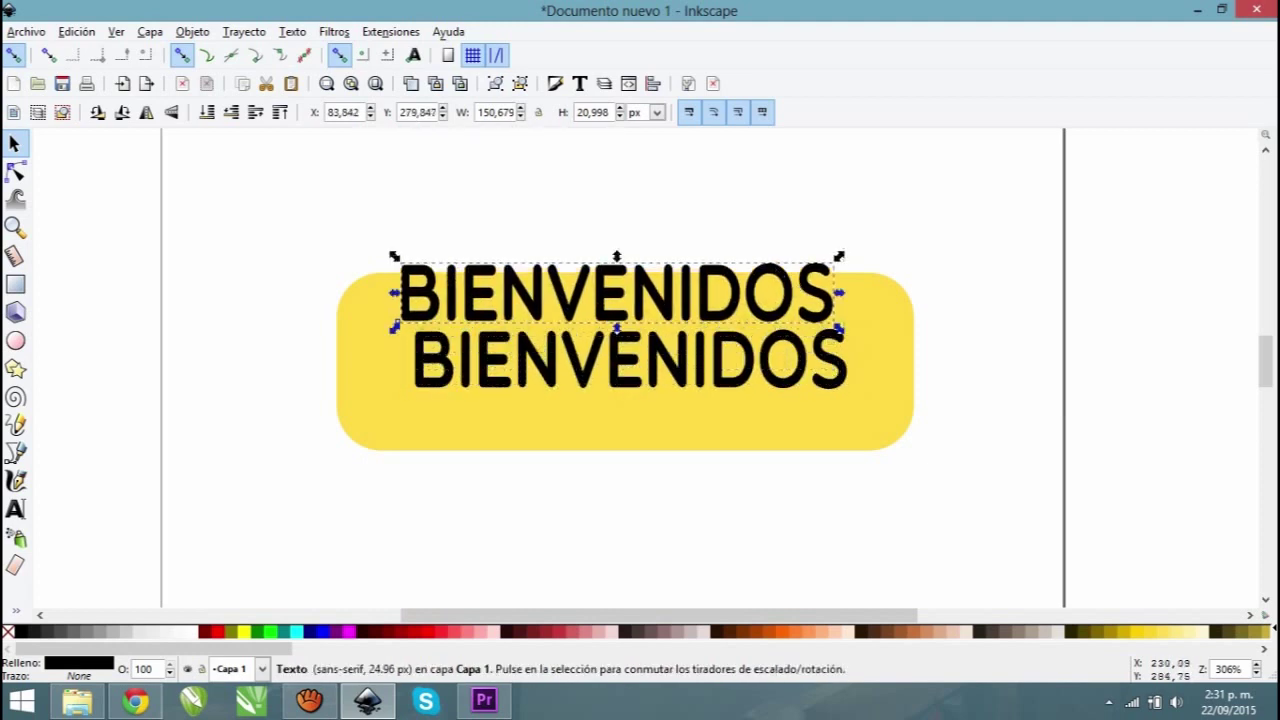
left_click(845, 370)
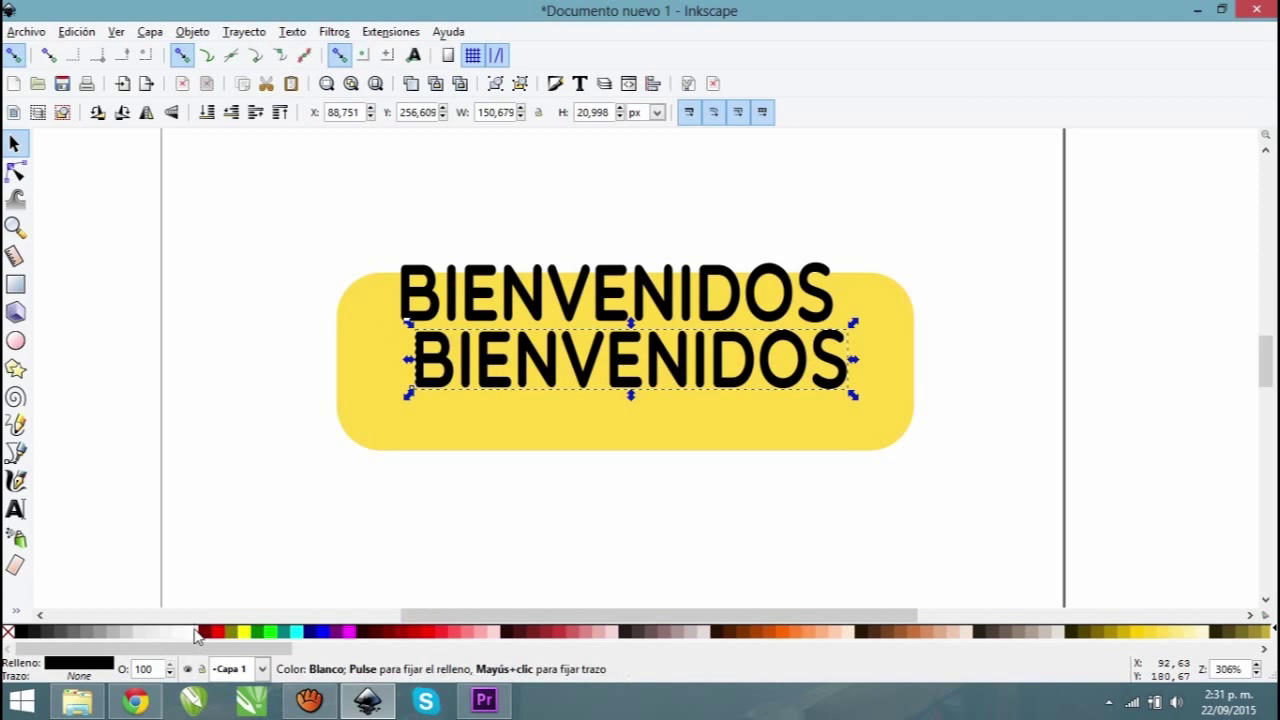
left_click(197, 637)
left_click_drag(650, 294, 654, 358)
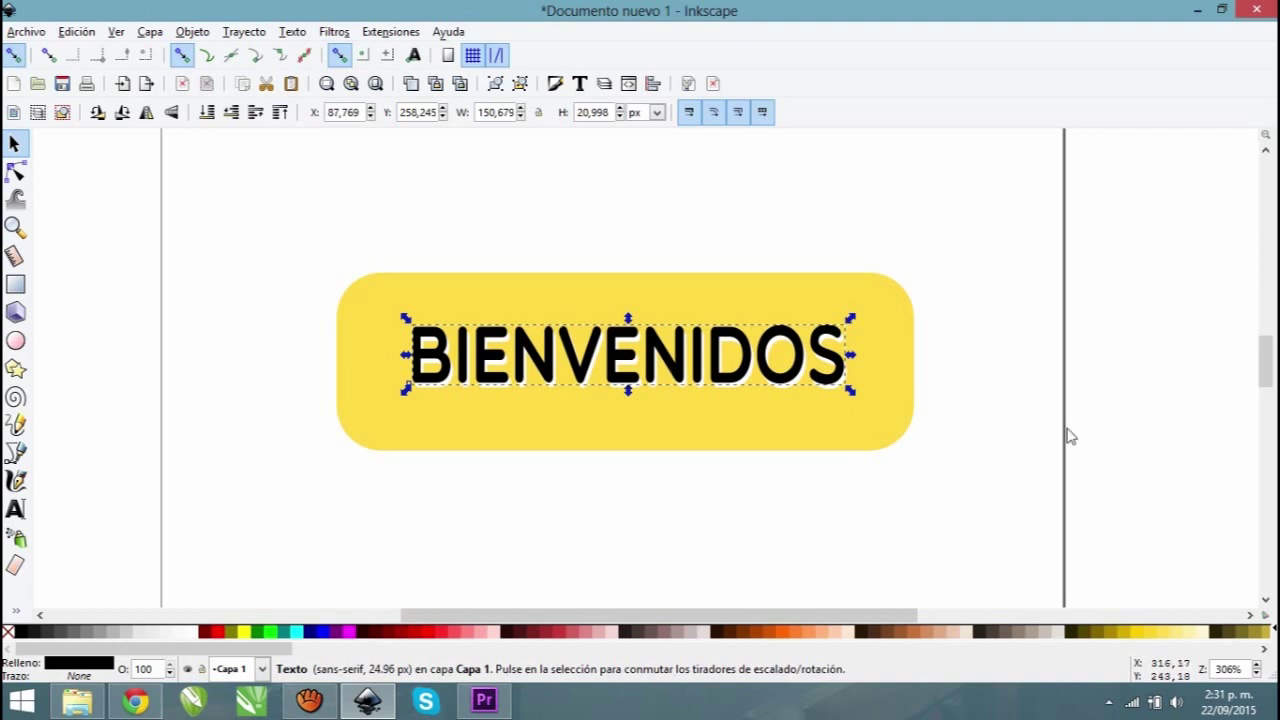
left_click(980, 446)
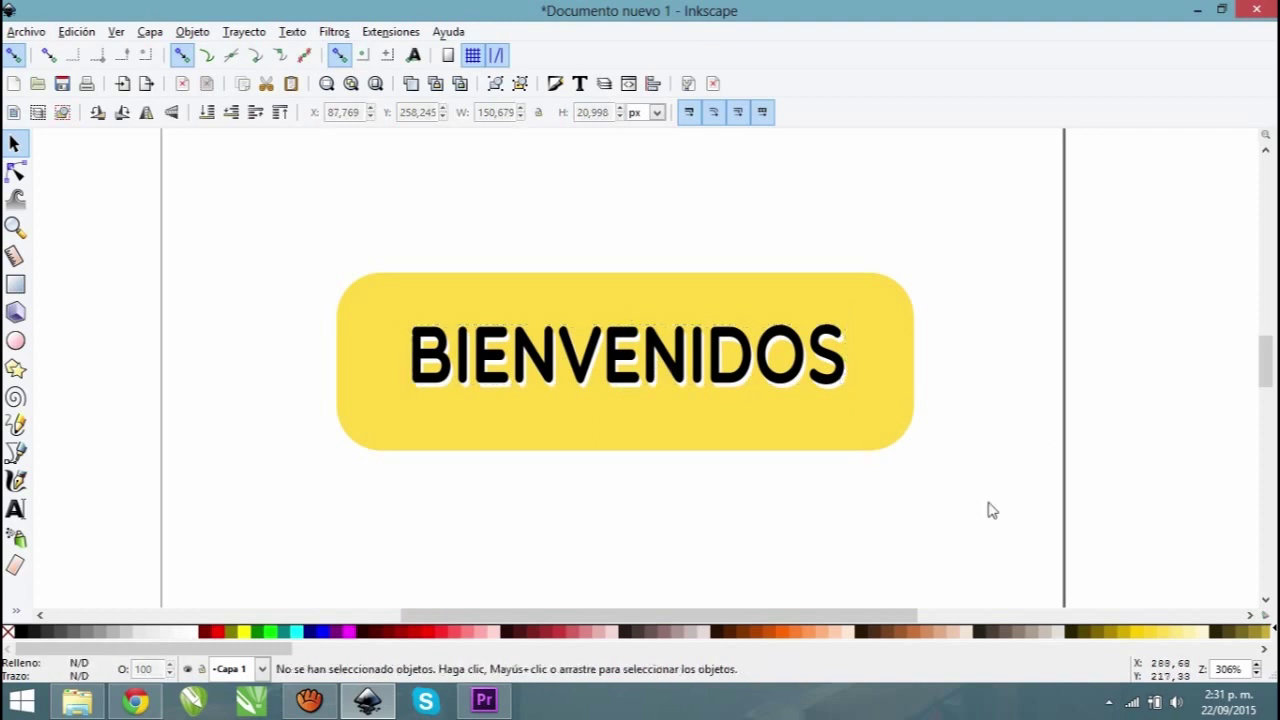
left_click_drag(272, 222, 1008, 510)
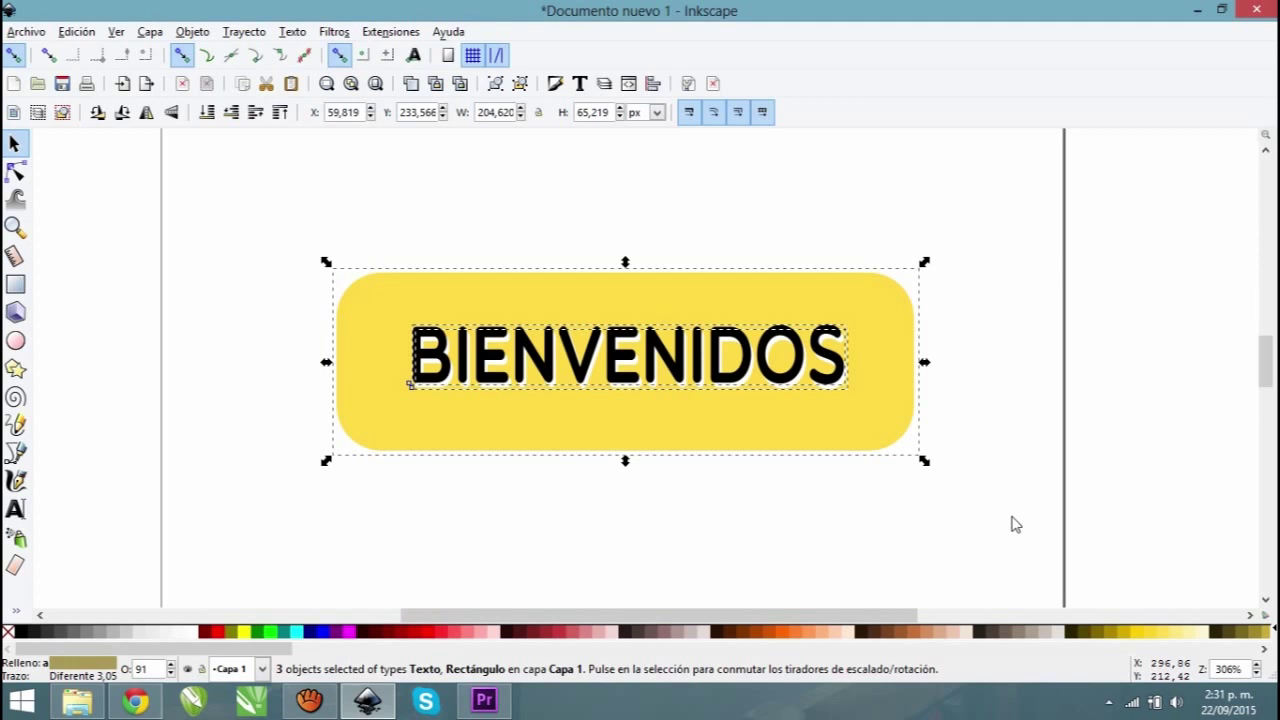
Step: Set the yellow rectangle's outline colour to fuchsia
left_click(994, 443)
left_click(882, 408)
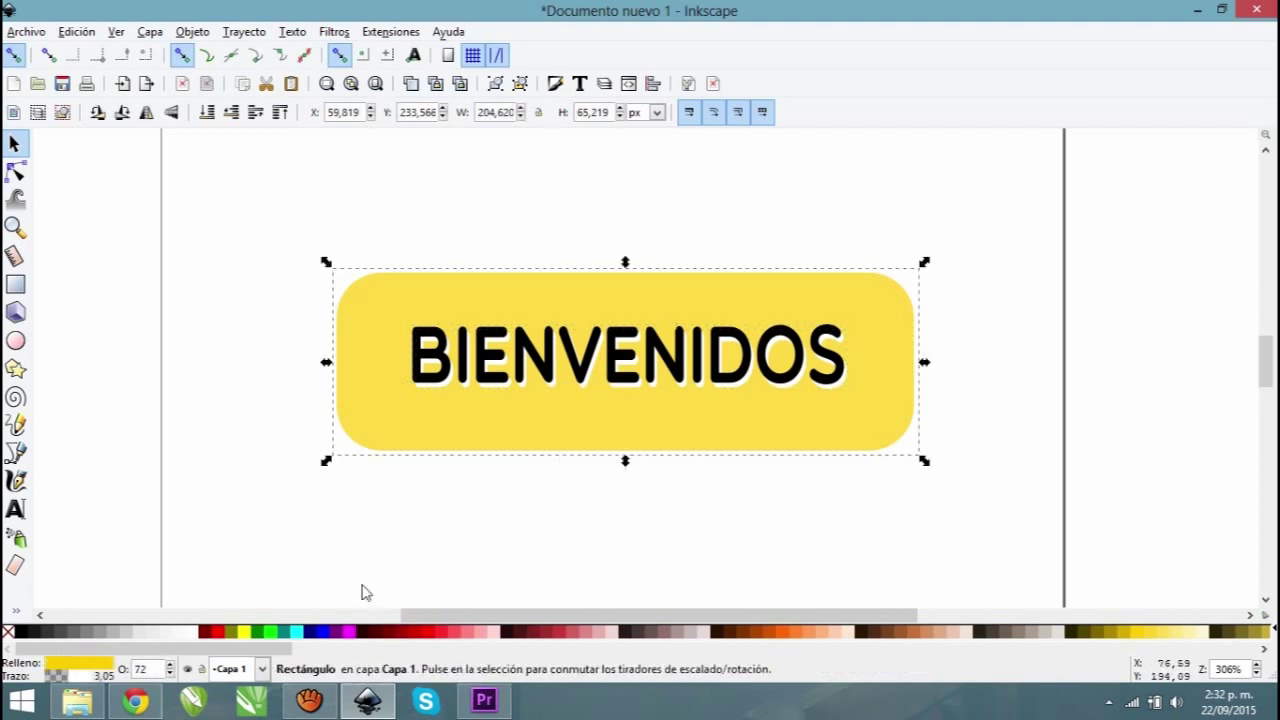
right_click(354, 635)
left_click(412, 551)
Step: Raise the fuchsia outline's opacity to 72% and select the whole button with its text
left_click(75, 682)
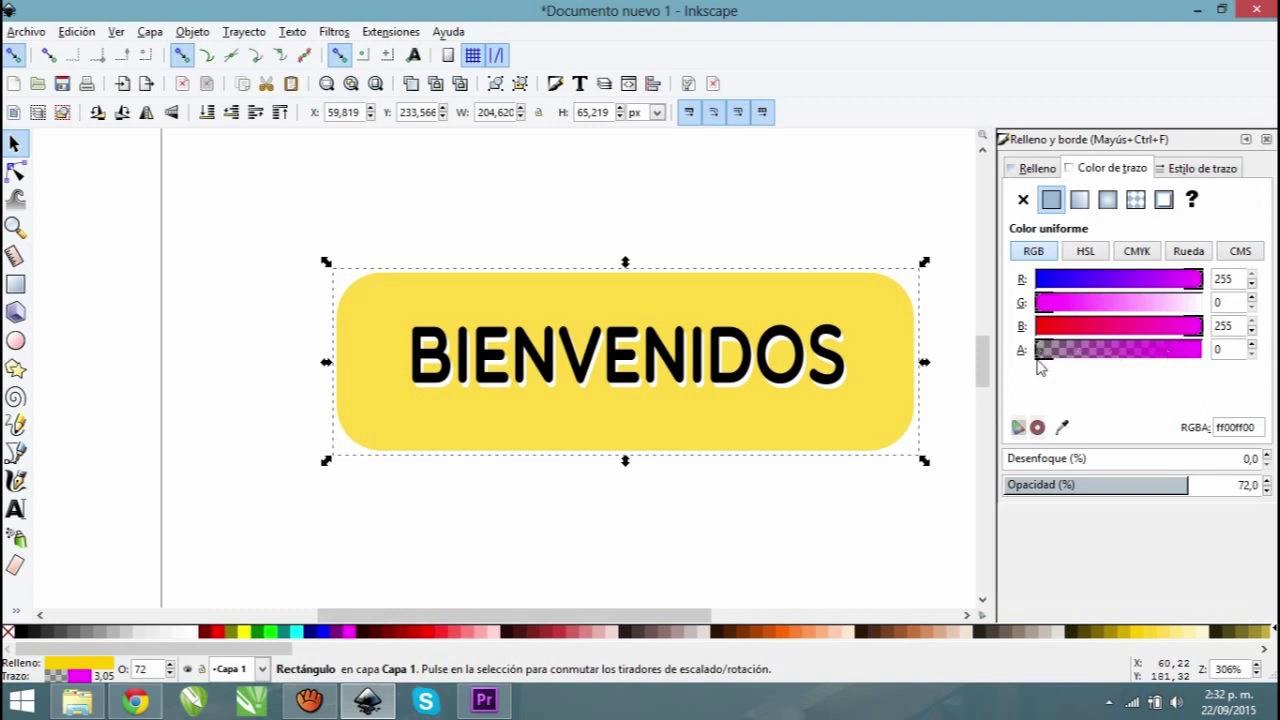
left_click_drag(1038, 350, 1215, 353)
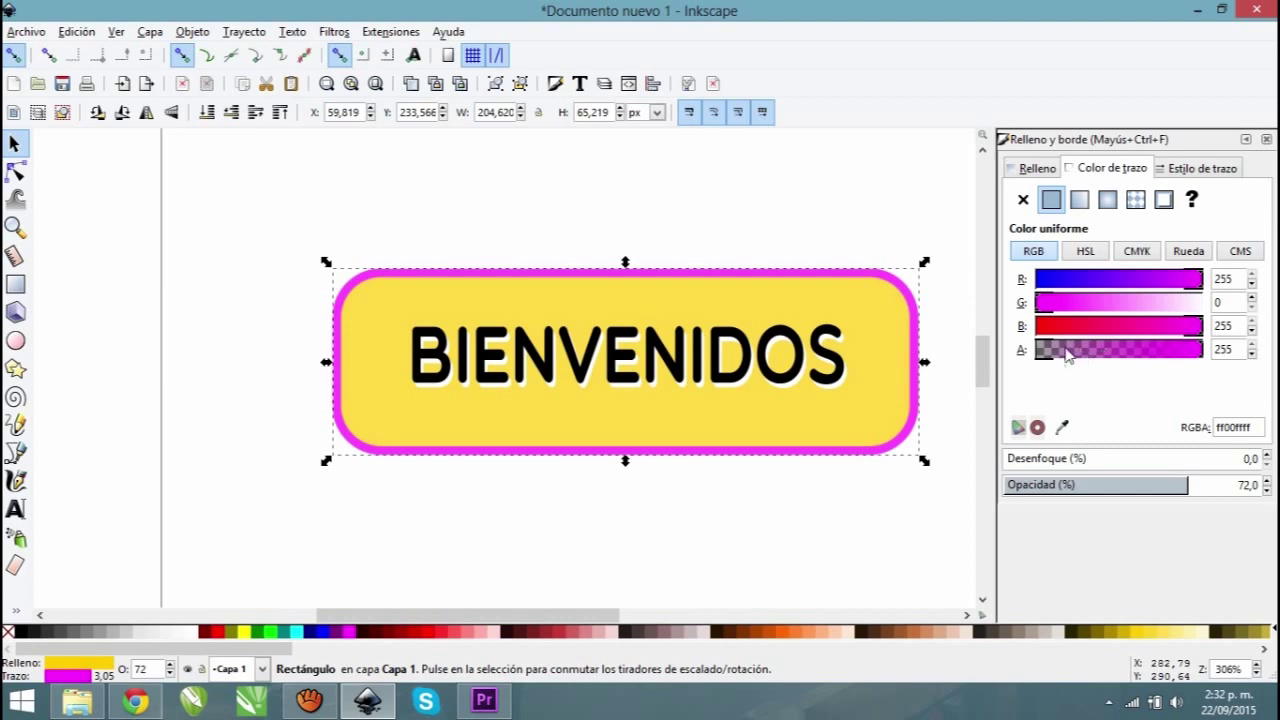
left_click(1266, 139)
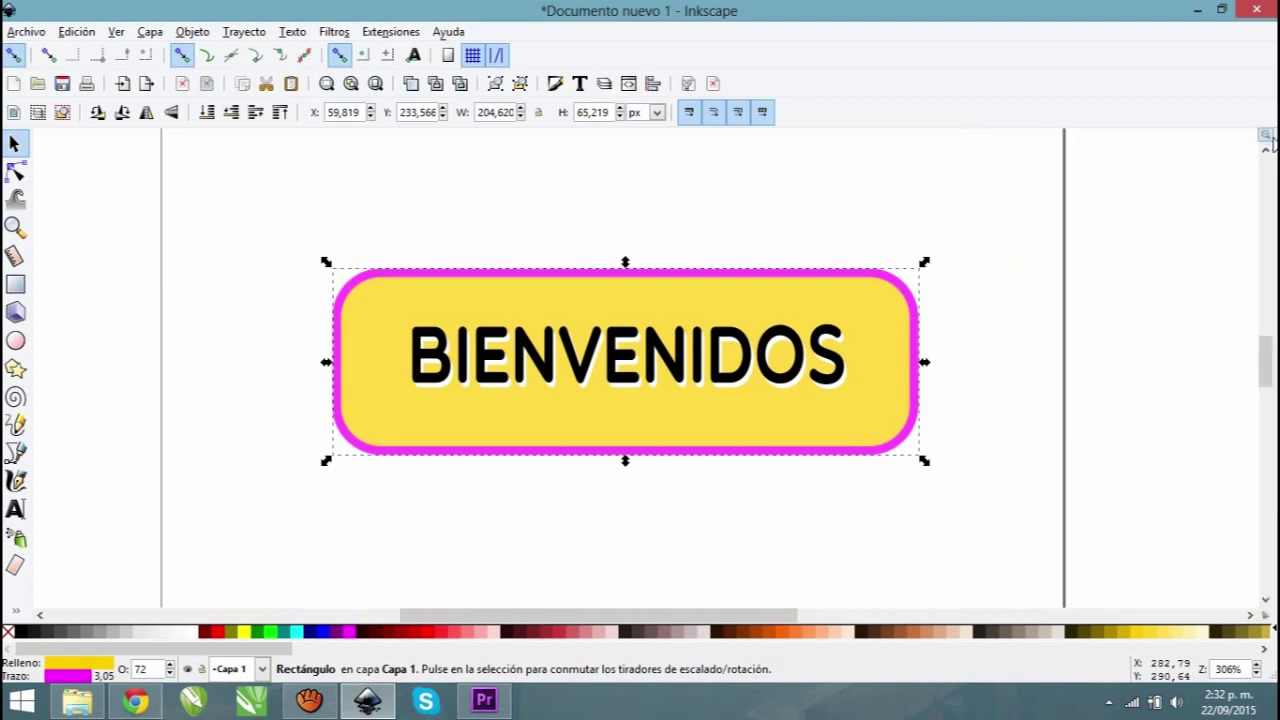
left_click(1060, 303)
mouse_move(983, 497)
left_mouse_down()
mouse_move(262, 203)
mouse_move(977, 517)
left_mouse_up()
left_click(28, 34)
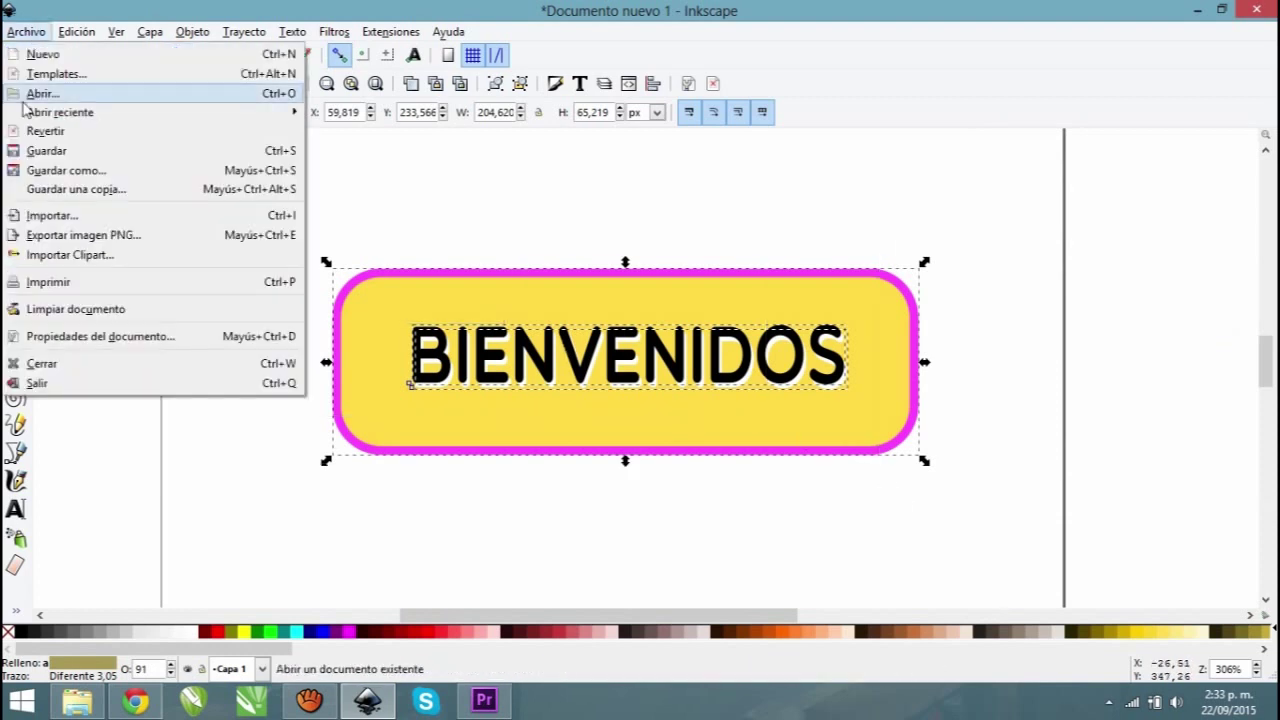
Step: Set PNG export to the selection at 205 × 65 px and browse to the Desktop
left_click(83, 235)
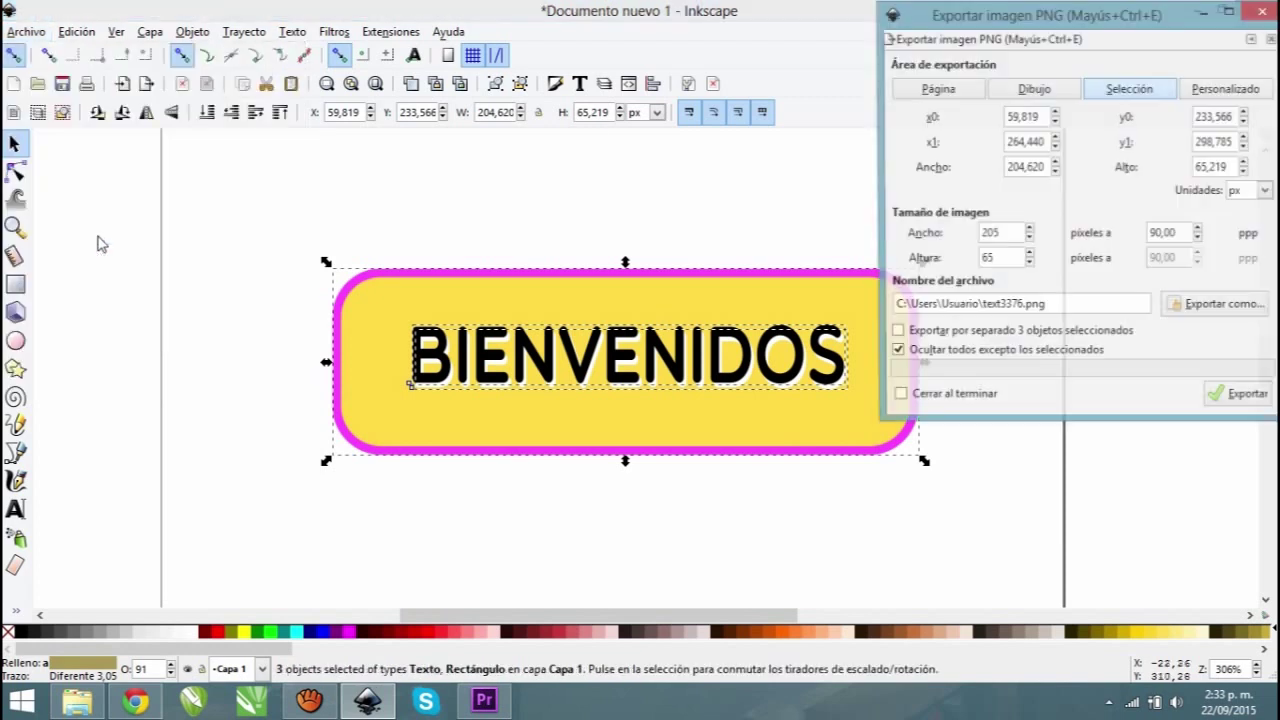
left_click(1132, 92)
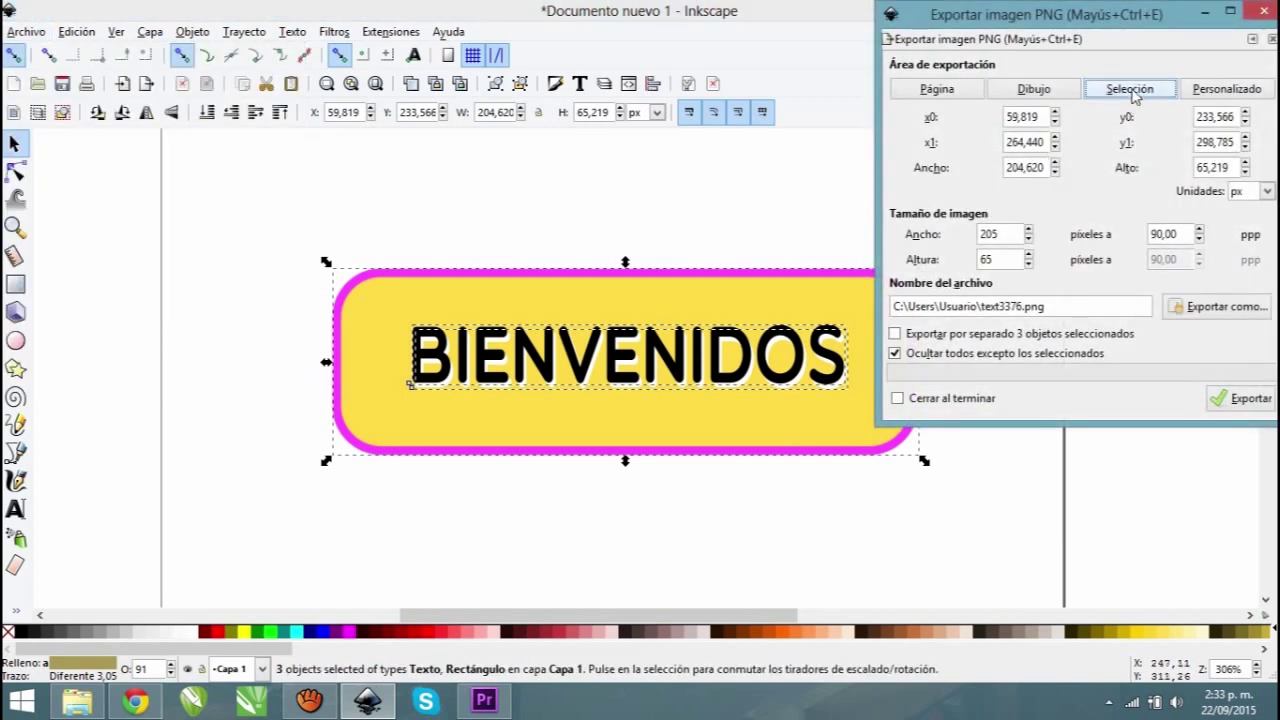
left_click(1229, 315)
left_click_drag(975, 230, 897, 83)
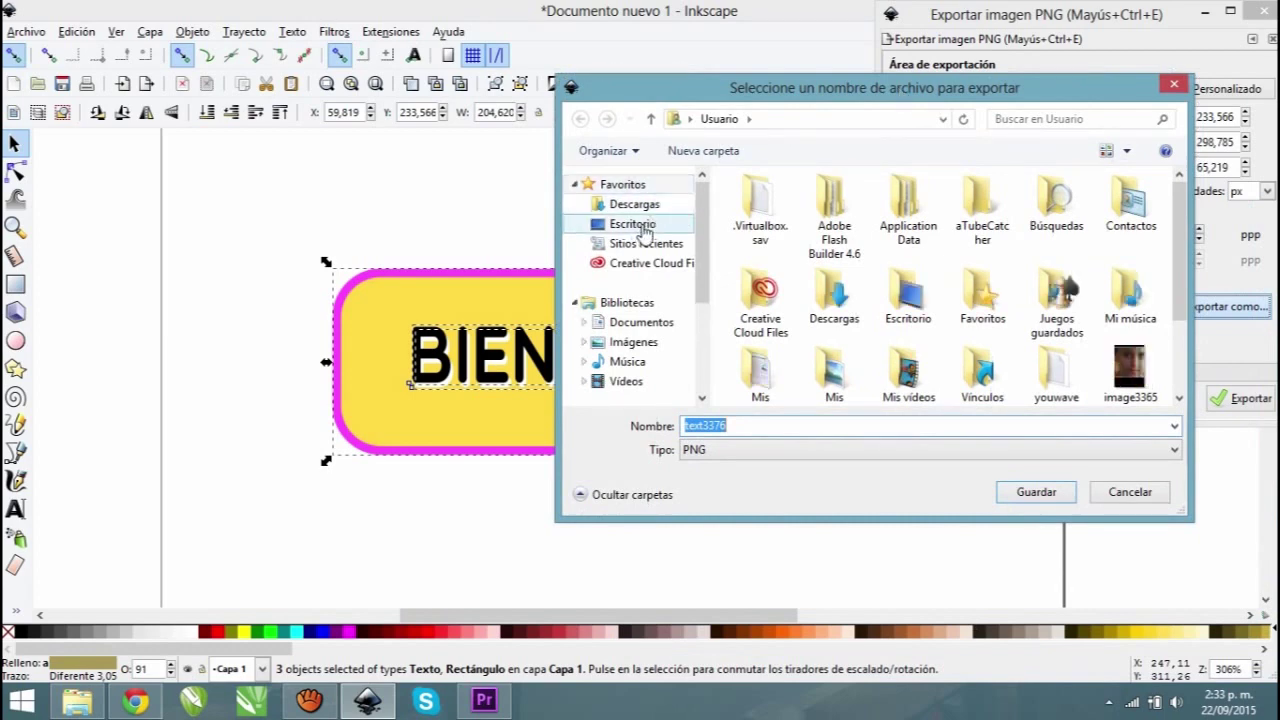
left_click(645, 232)
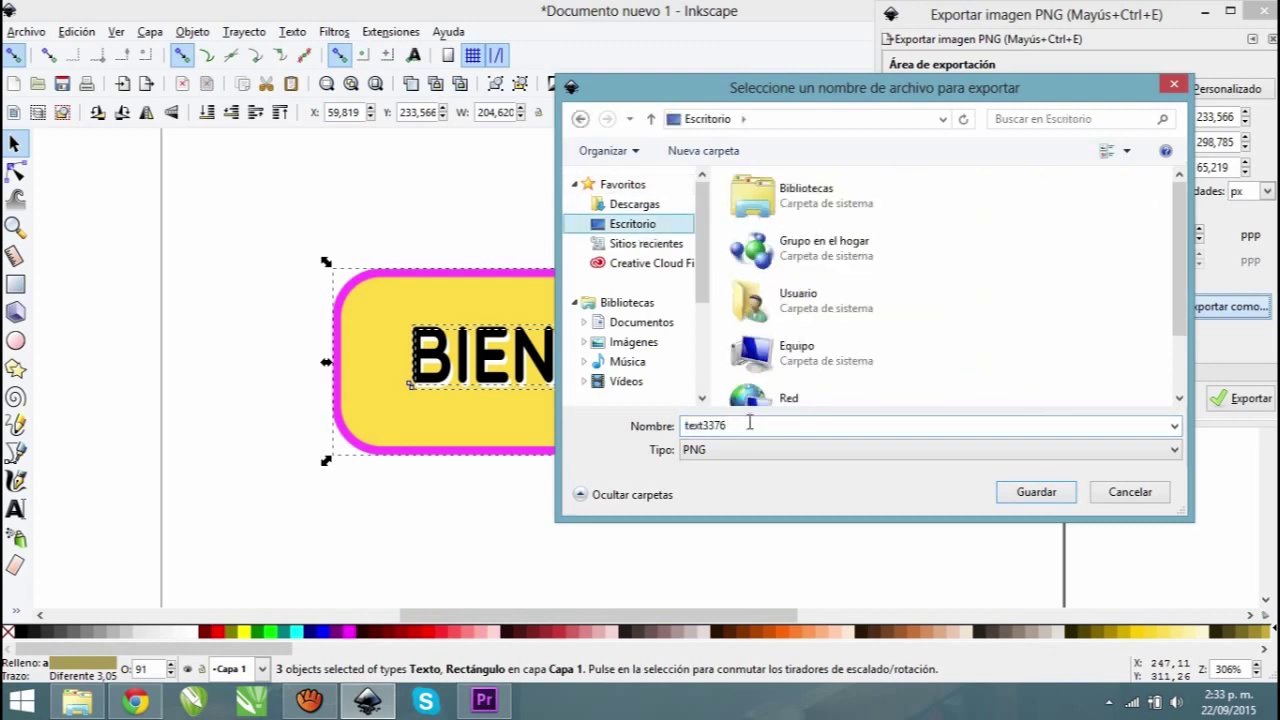
Step: Name the export file 'Boton Bienvenidos.png' on the Desktop and confirm
left_click_drag(749, 424, 690, 405)
type("BO")
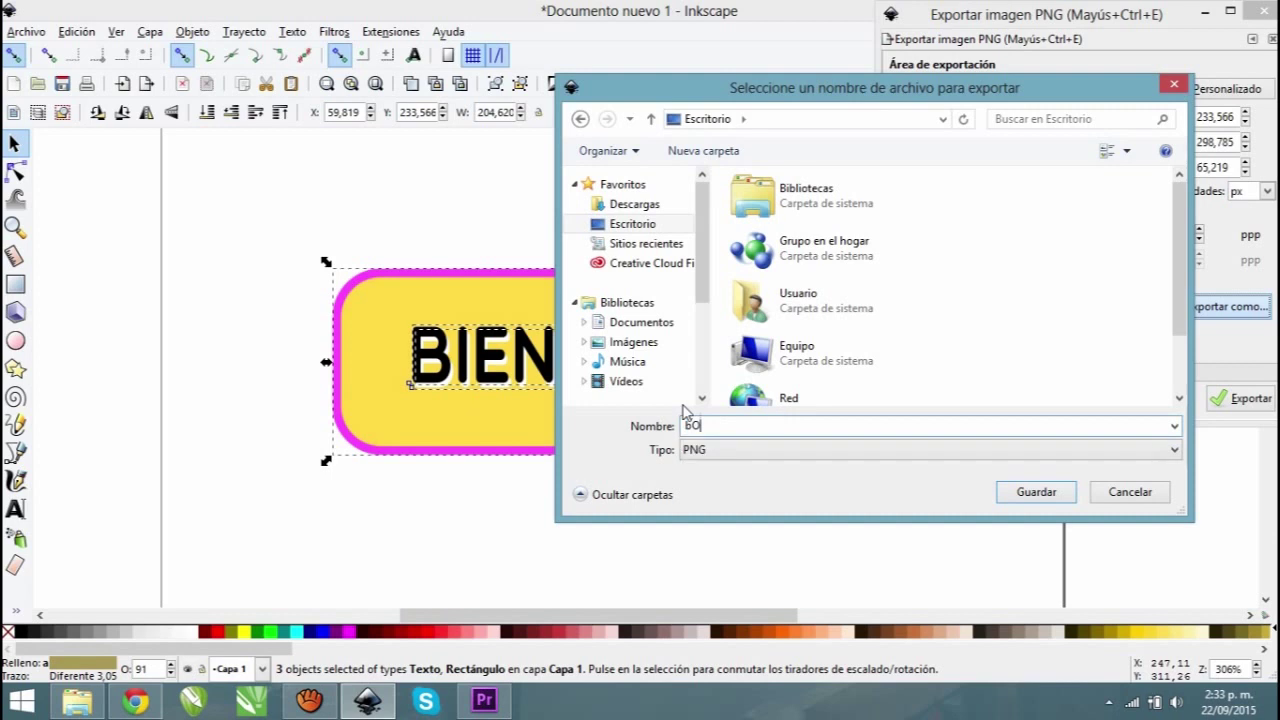
key("BackSpace")
key("BackSpace")
type("B")
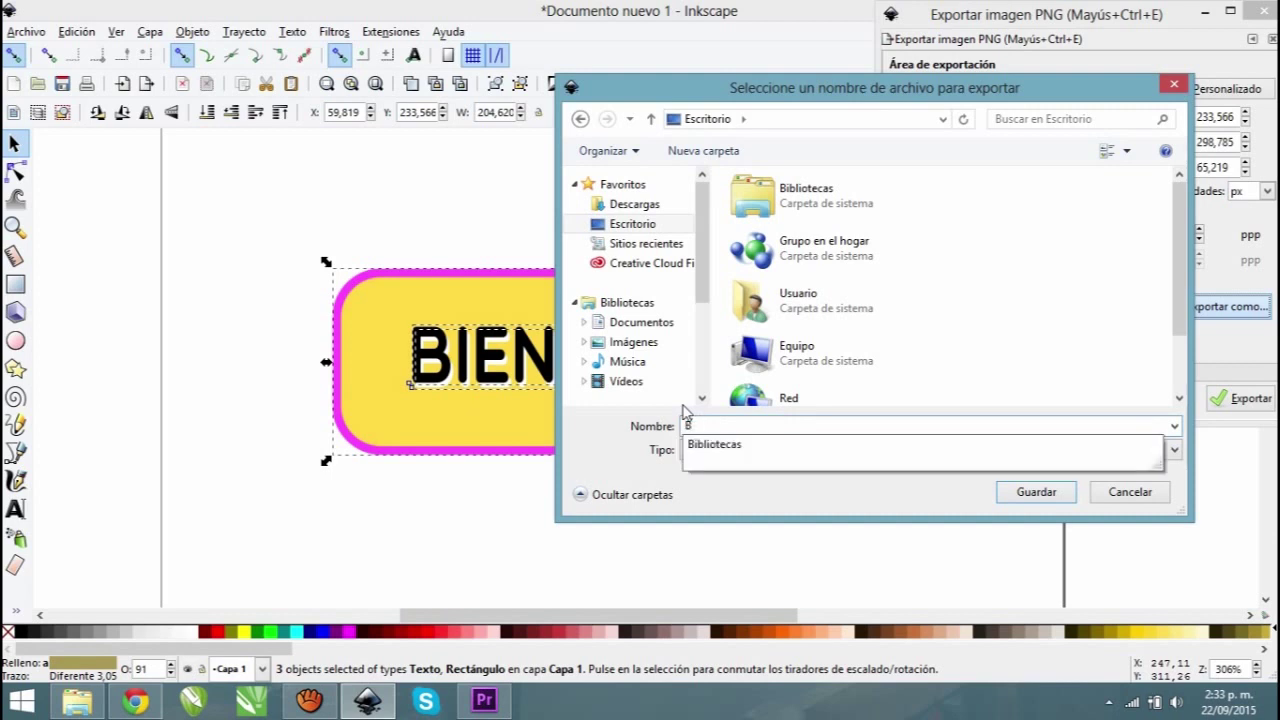
type("otn")
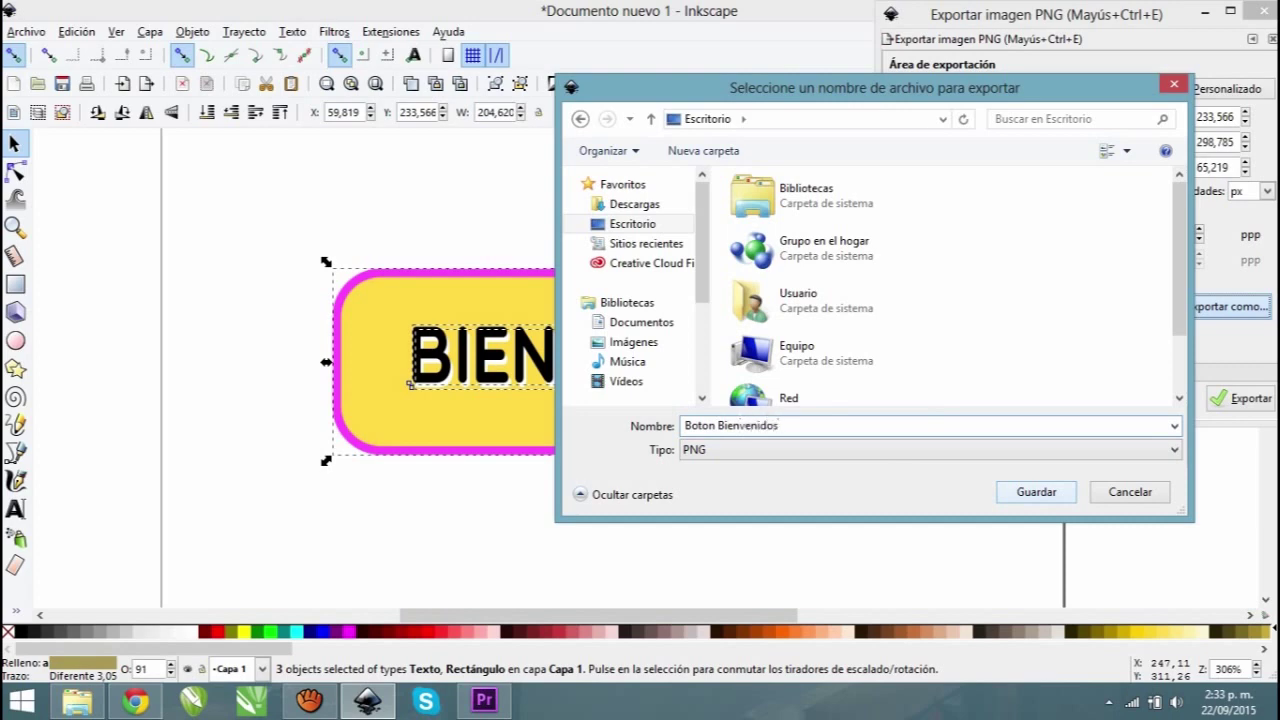
left_click(1036, 494)
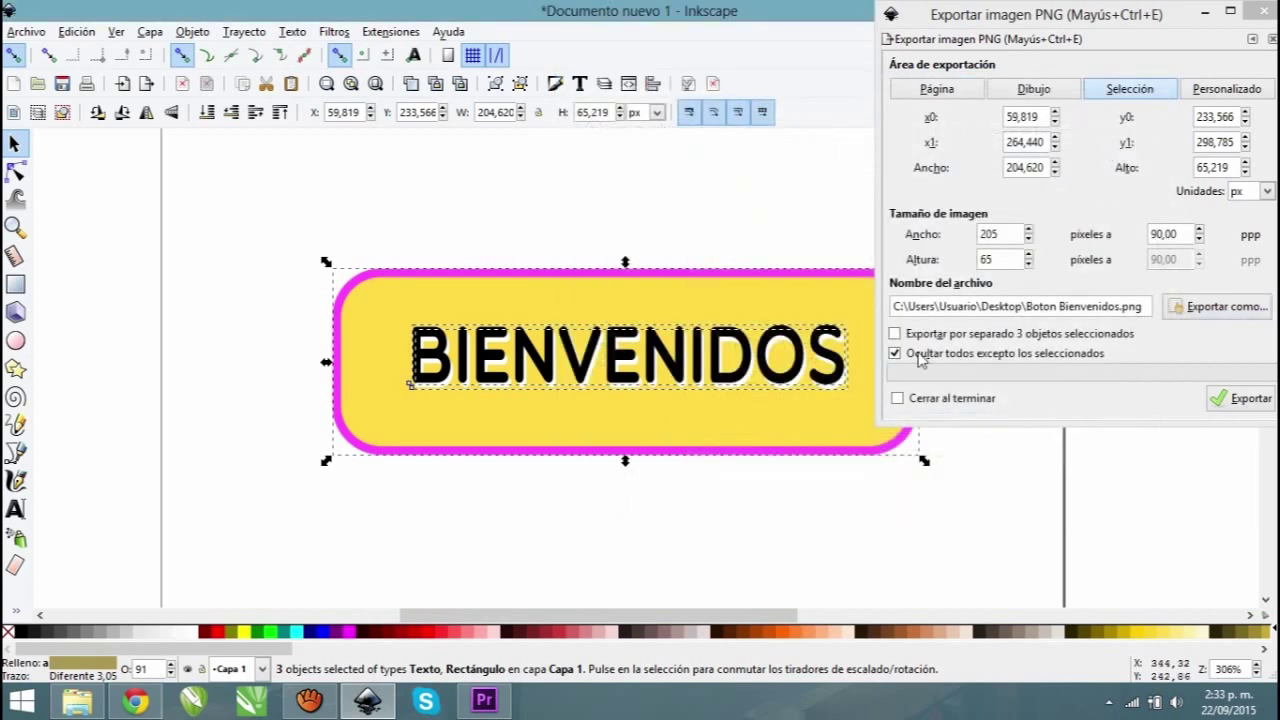